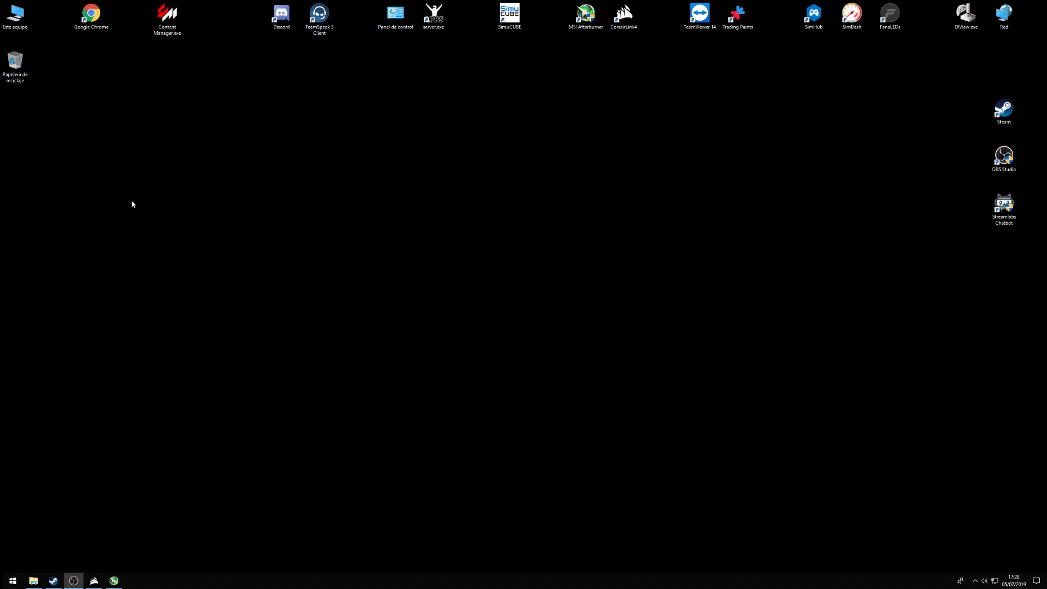
left_click(97, 17)
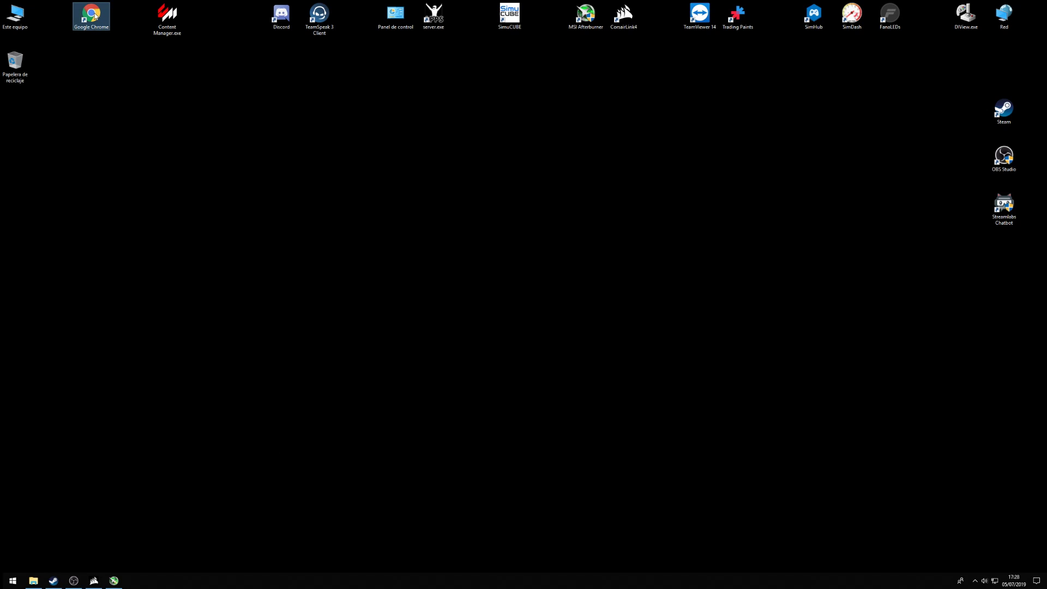
double_click(96, 17)
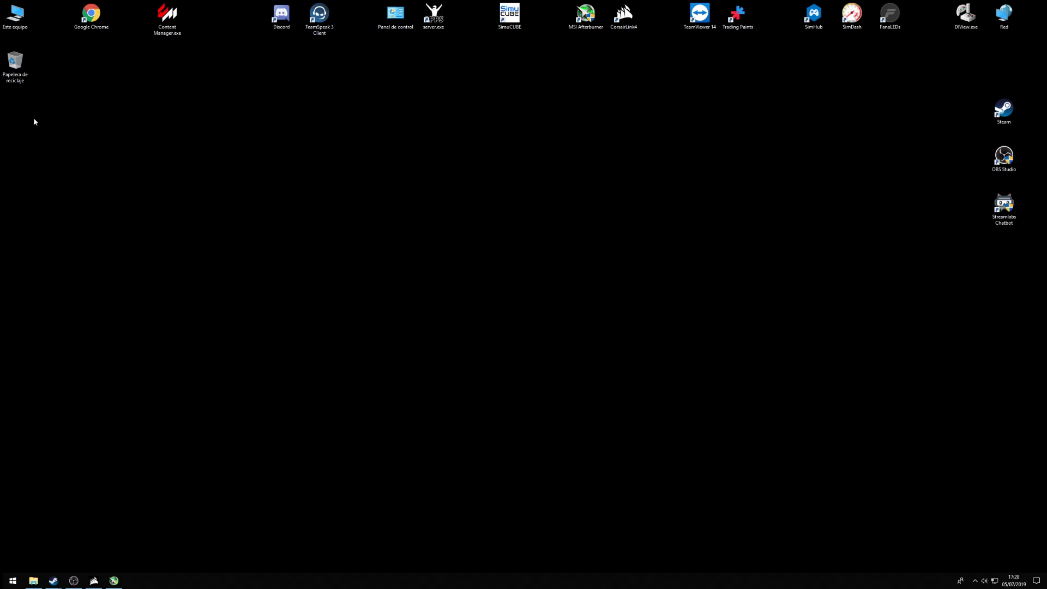
Open Content Manager and review its appearance, content and driving settings.
left_click(168, 17)
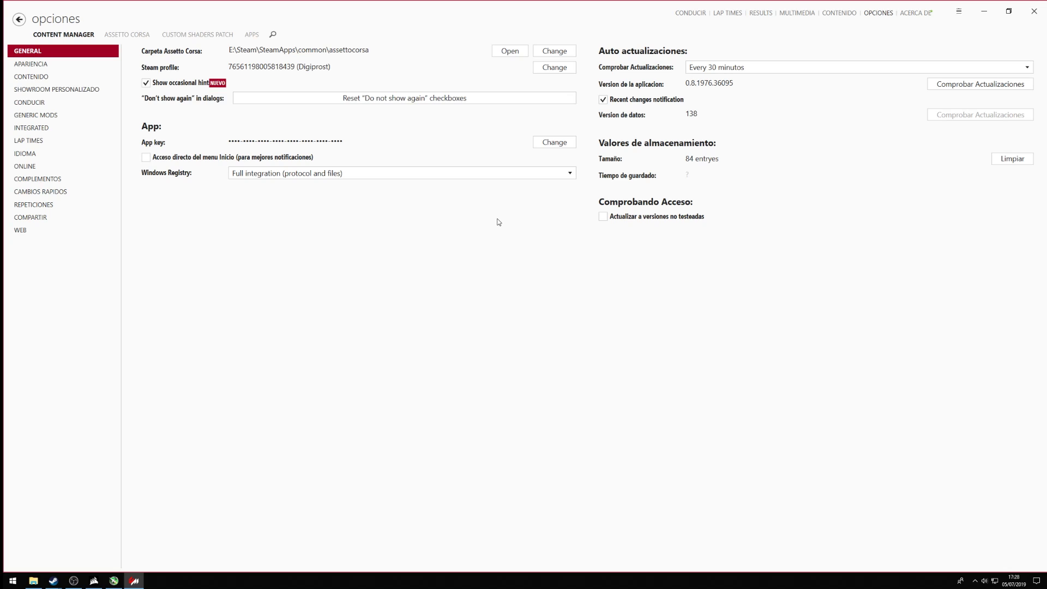
left_click(51, 63)
left_click(54, 76)
left_click(38, 102)
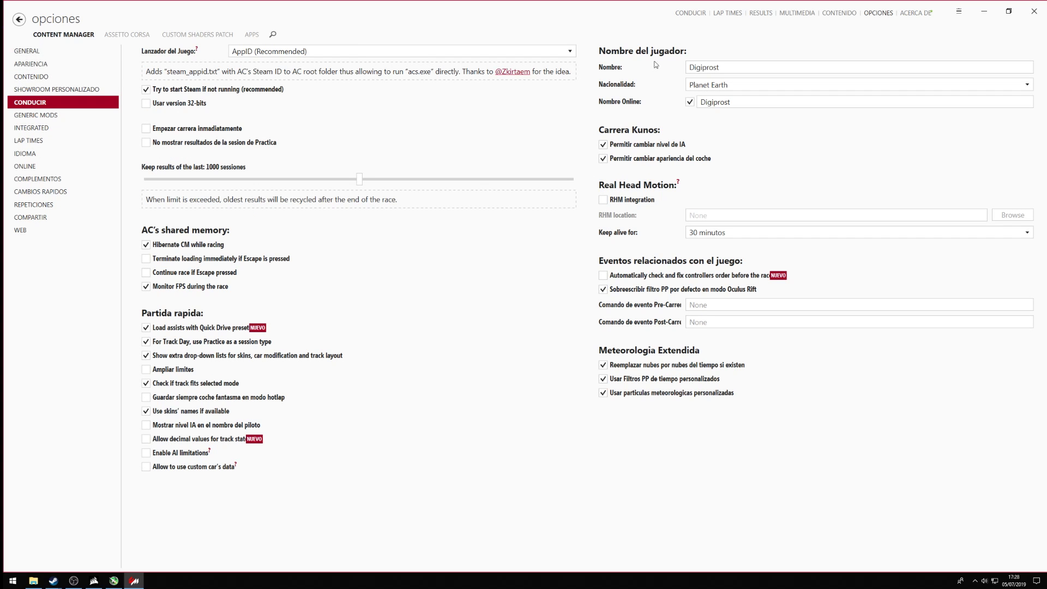
Browse Content Manager's driving challenges in the hotlap, drift and time attack categories.
left_click(683, 18)
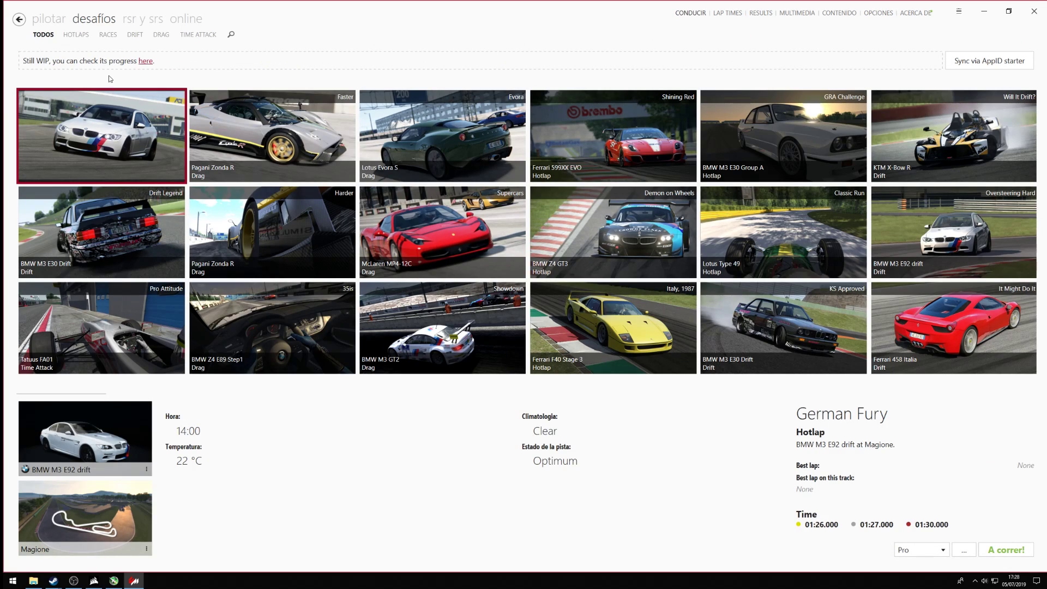
left_click(74, 36)
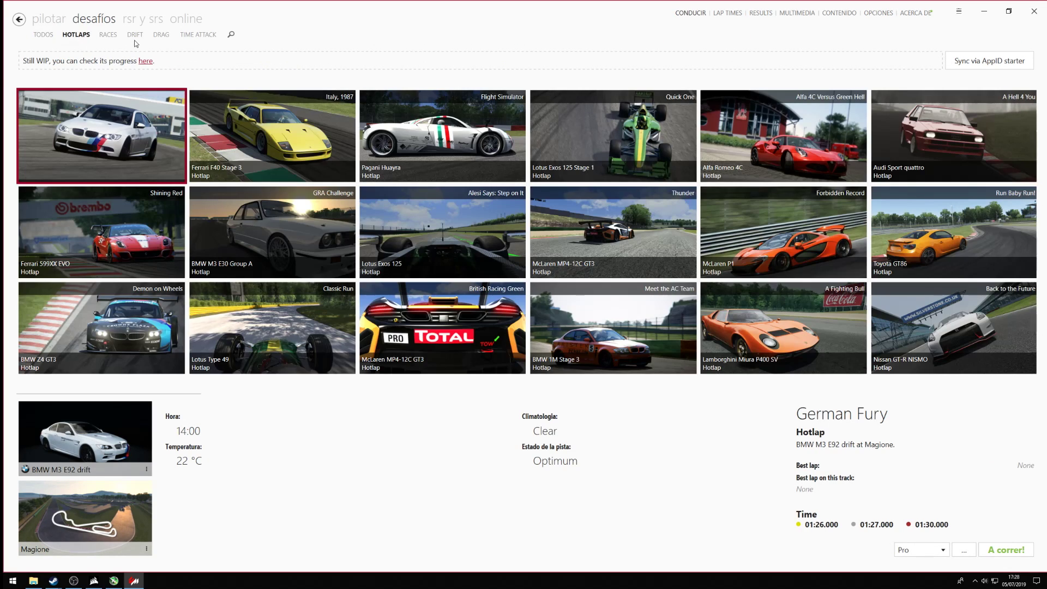
left_click(133, 36)
left_click(197, 34)
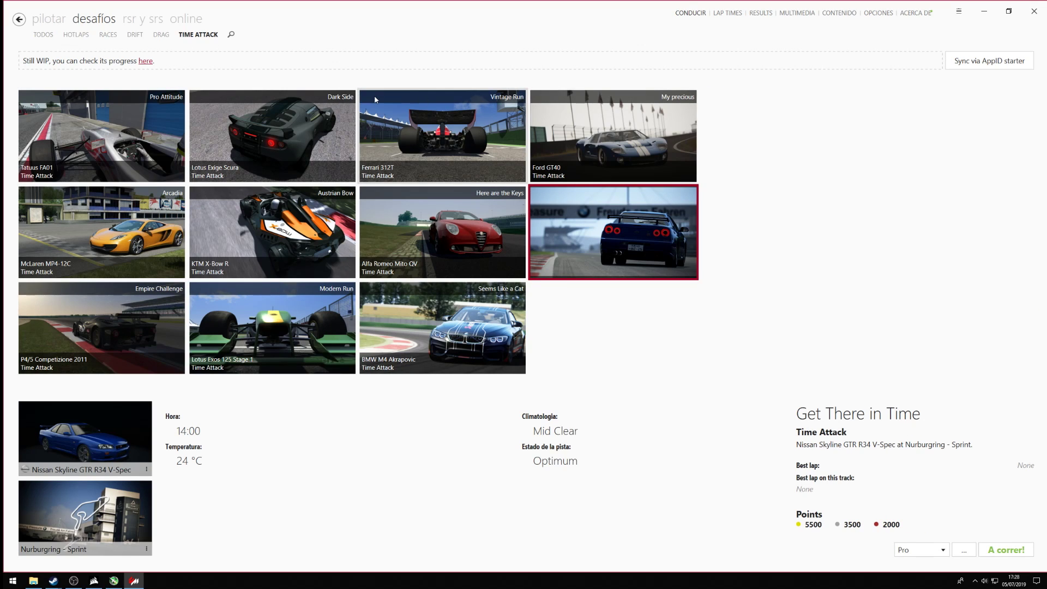
Look over Content Manager's content, multimedia and results sections and return to the driving section.
left_click(834, 12)
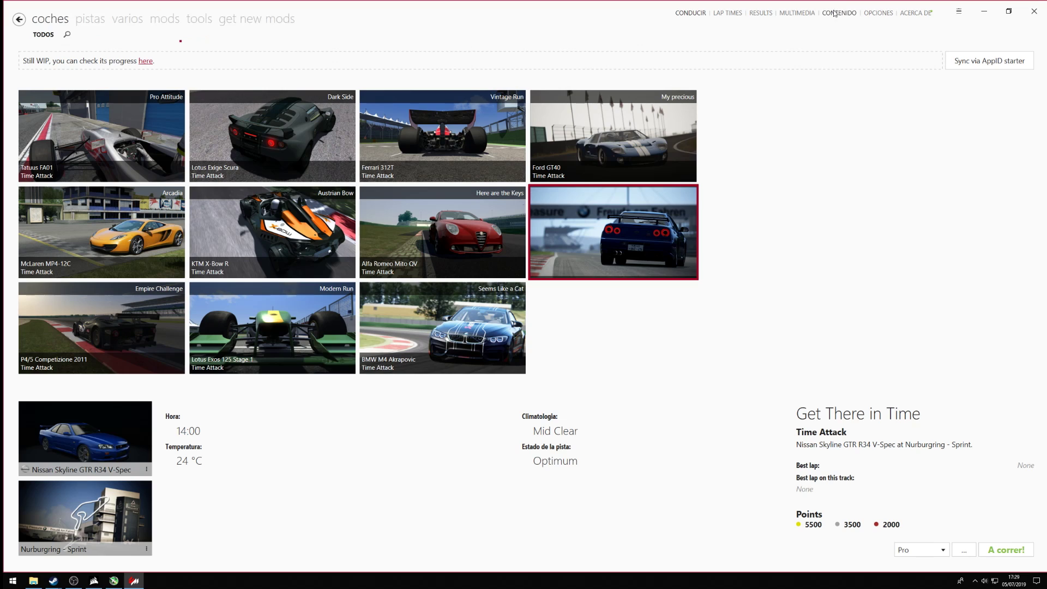
left_click(797, 12)
left_click(762, 13)
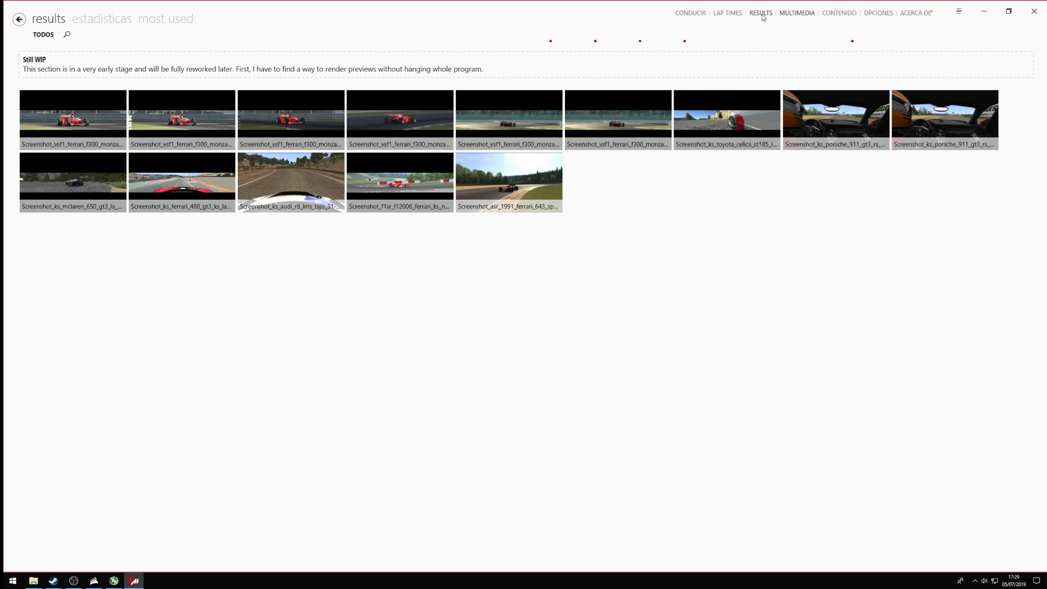
left_click(691, 13)
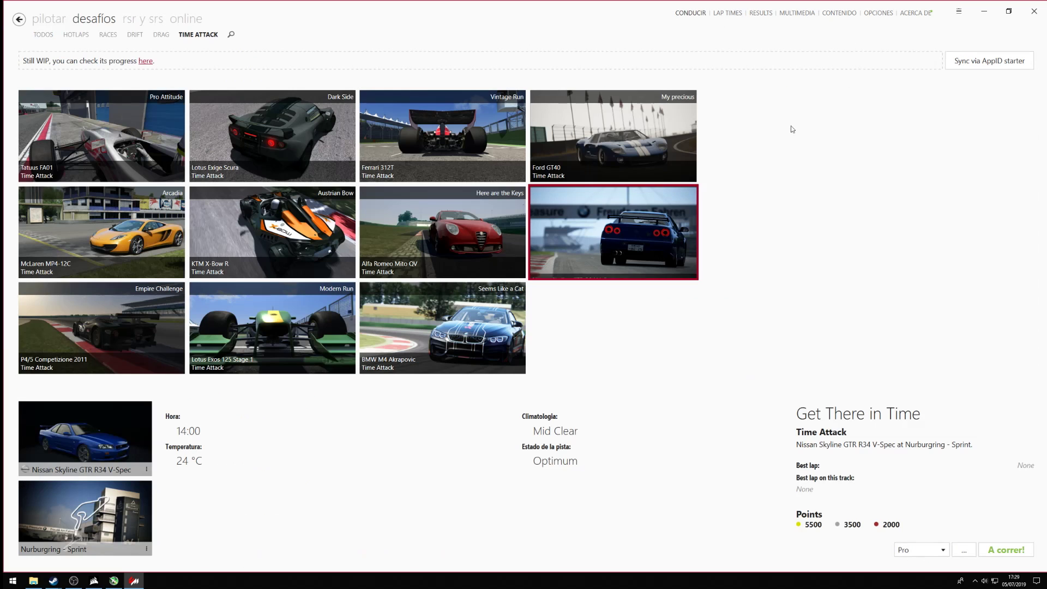
Examine the quick race setup, the RSR page and the online server list, and close Content Manager.
left_click(49, 18)
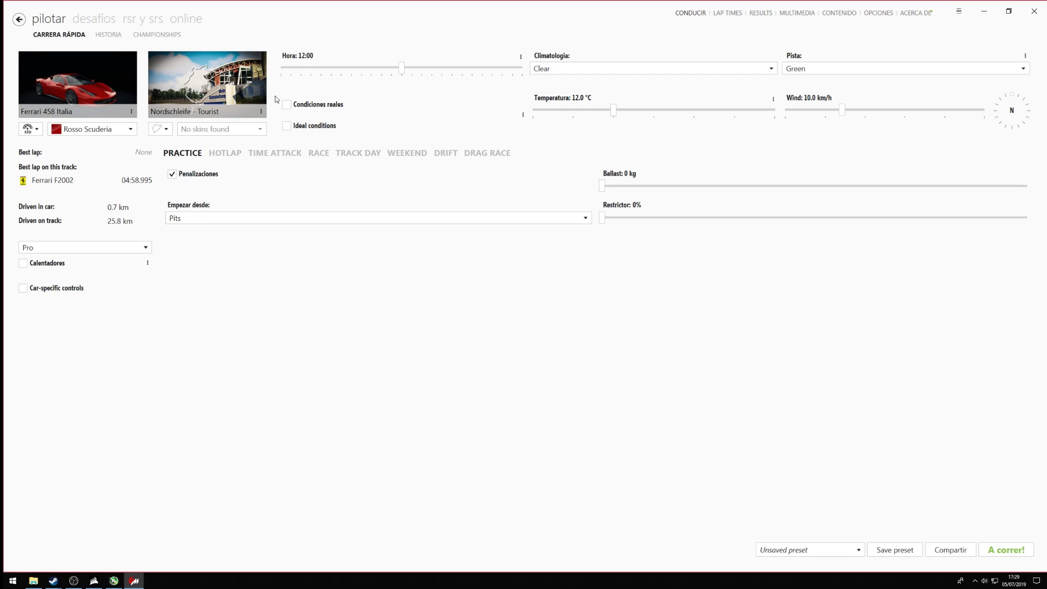
left_click(143, 19)
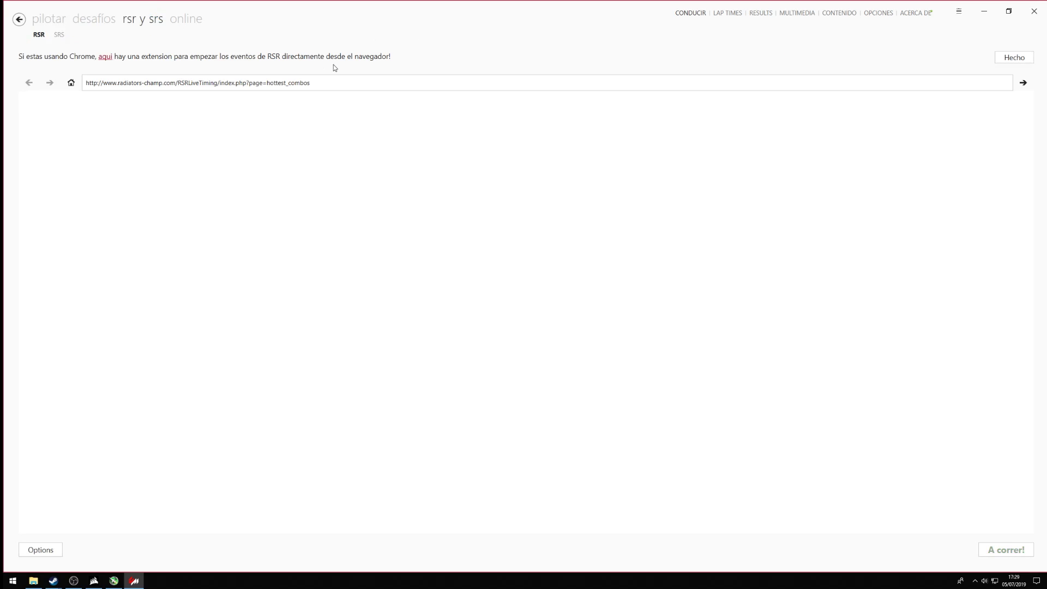
left_click(197, 18)
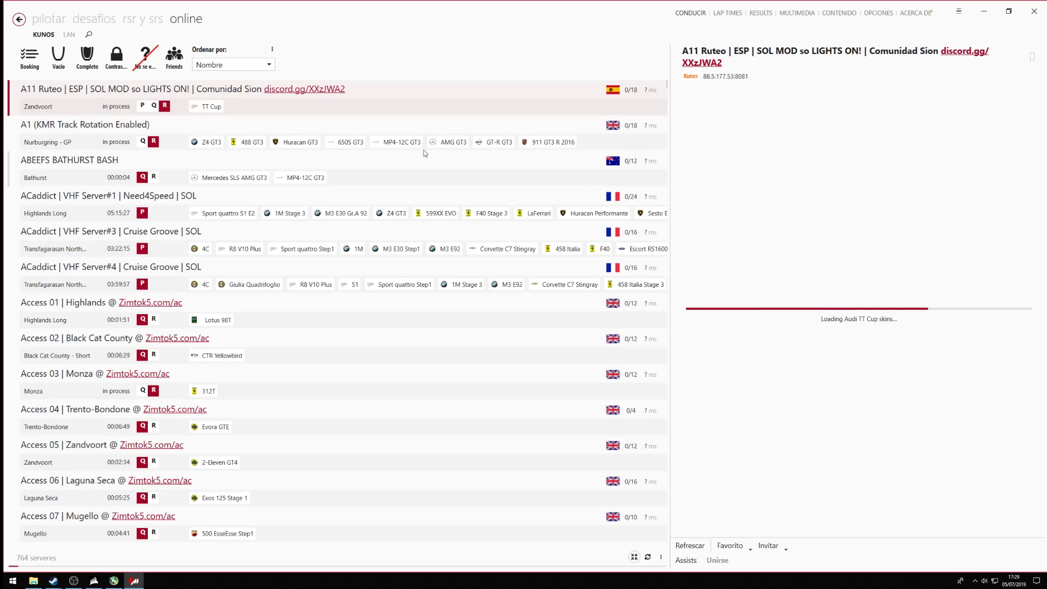
left_click(19, 19)
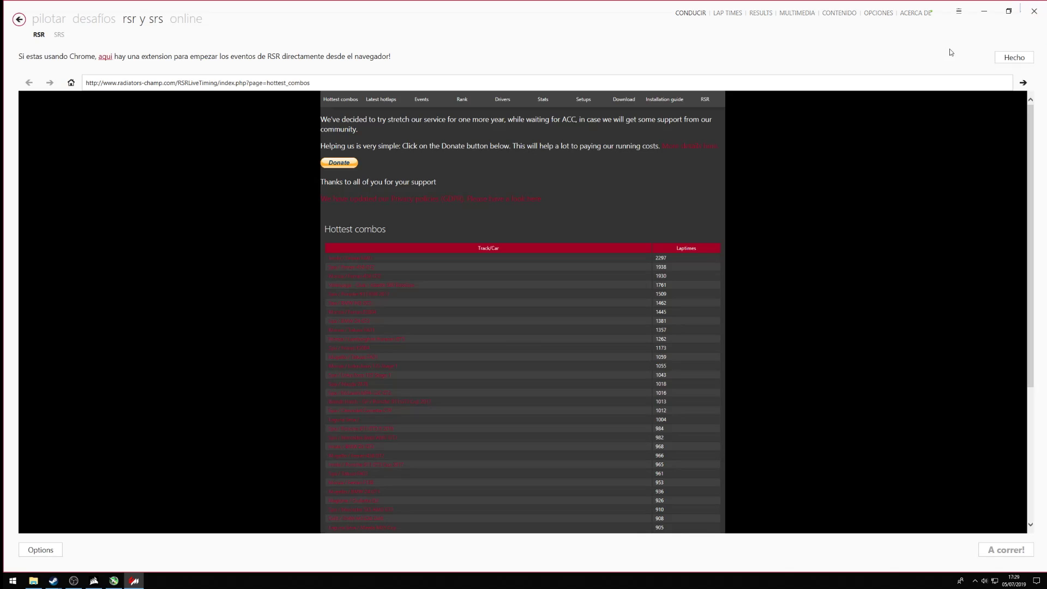
left_click(1034, 11)
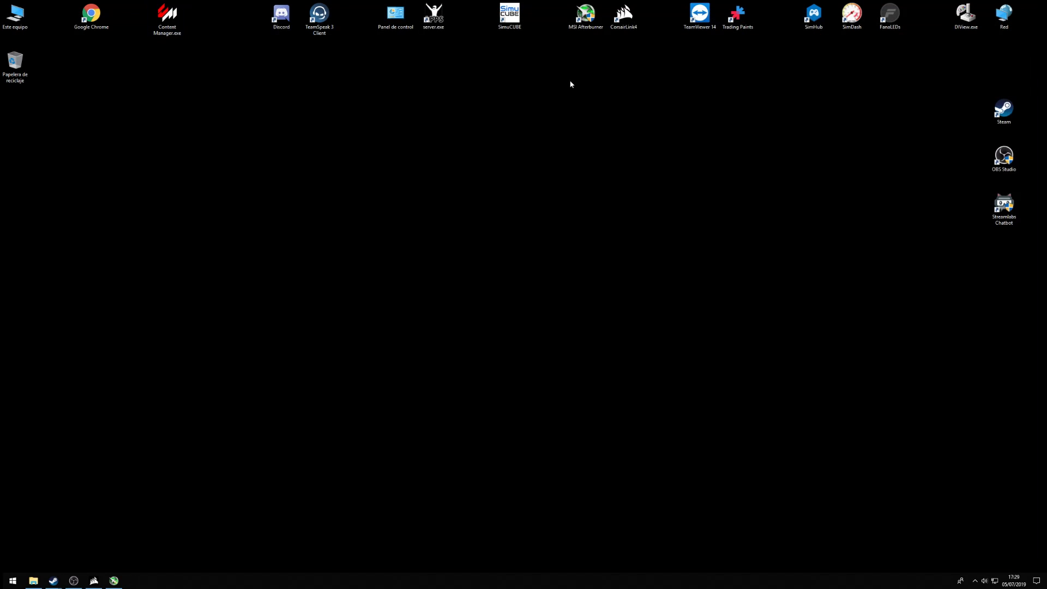
View all Control Panel items, close the window, and select the server.exe shortcut on the desktop.
left_click(282, 15)
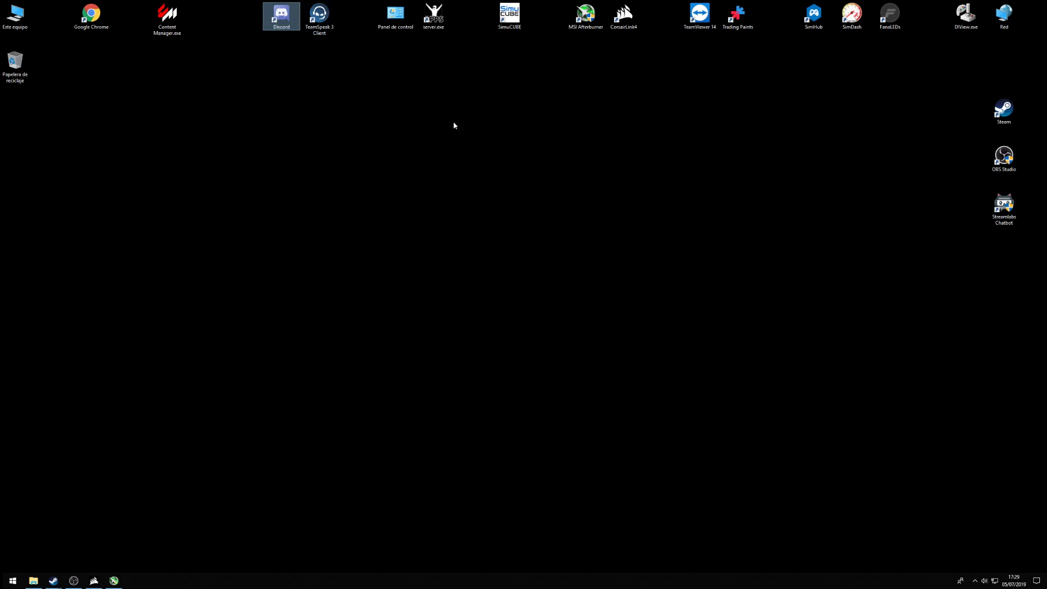
double_click(396, 15)
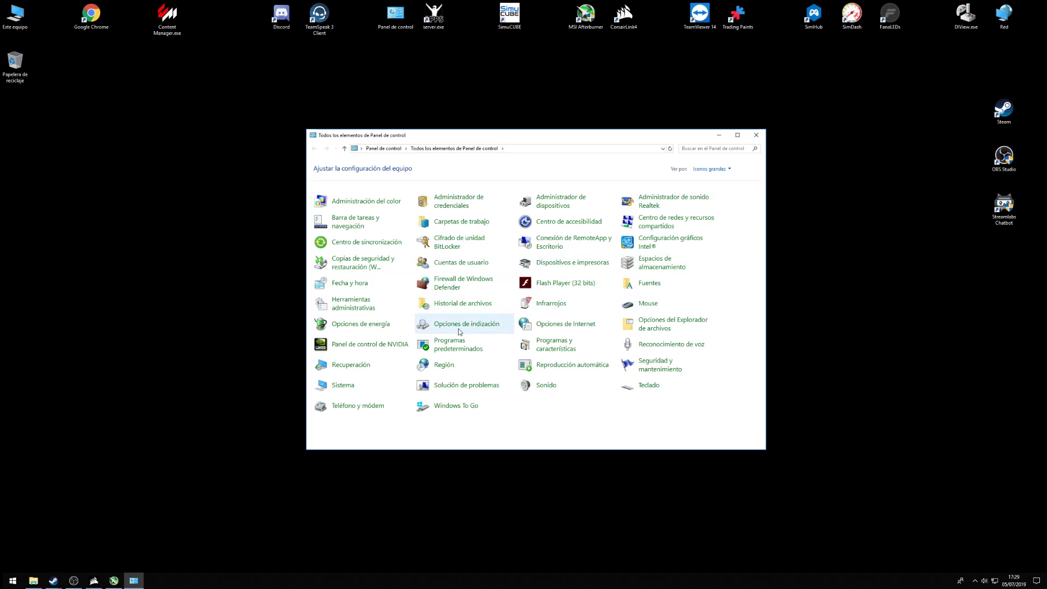
left_click(755, 135)
double_click(437, 21)
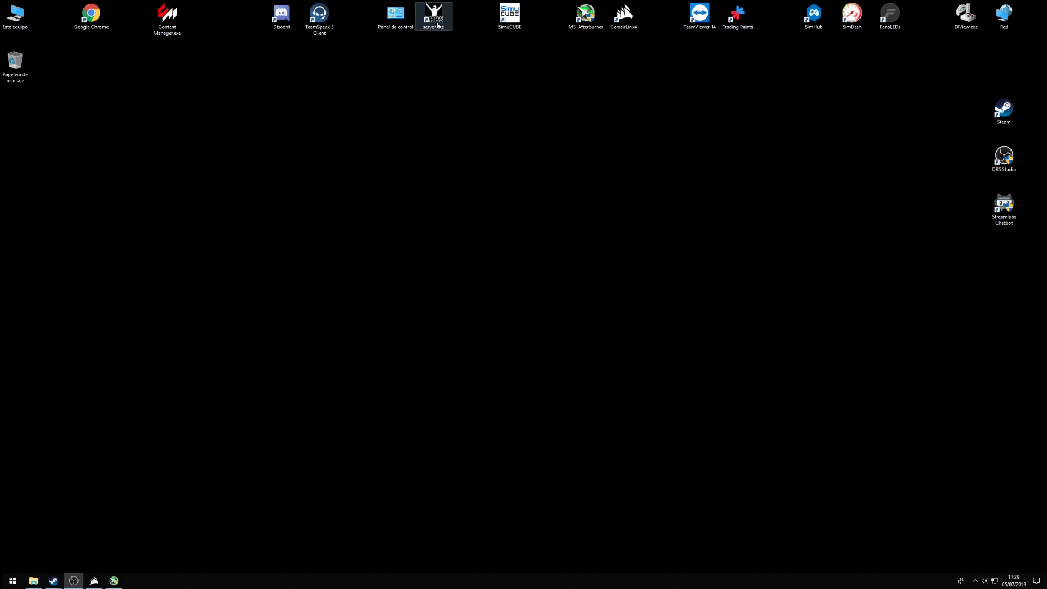
left_click(434, 15)
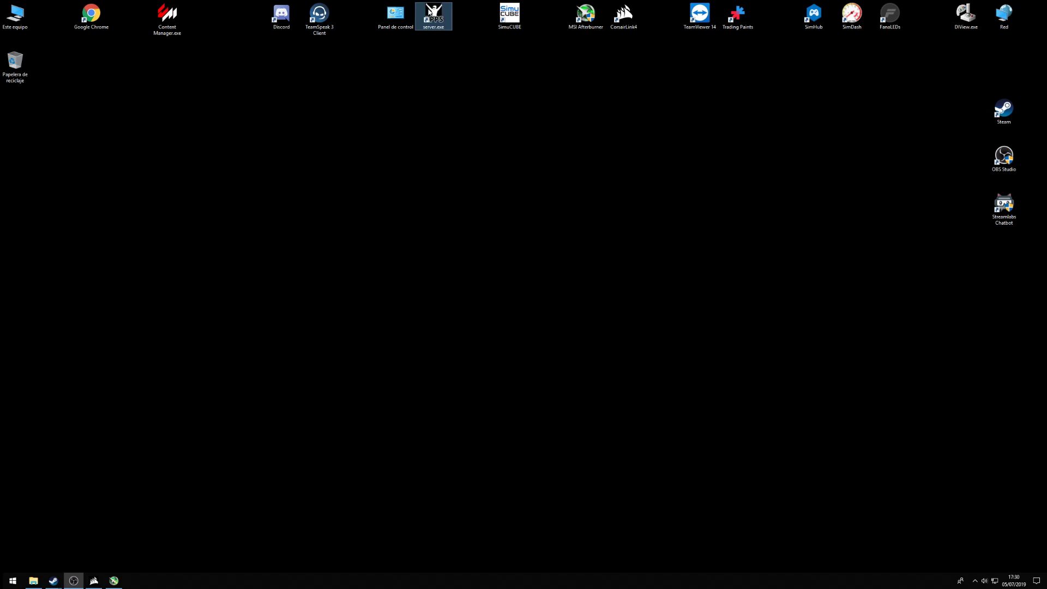
Open the SimuCUBE Configuration Tool, reposition its window, and show the wheel's profile settings.
double_click(519, 23)
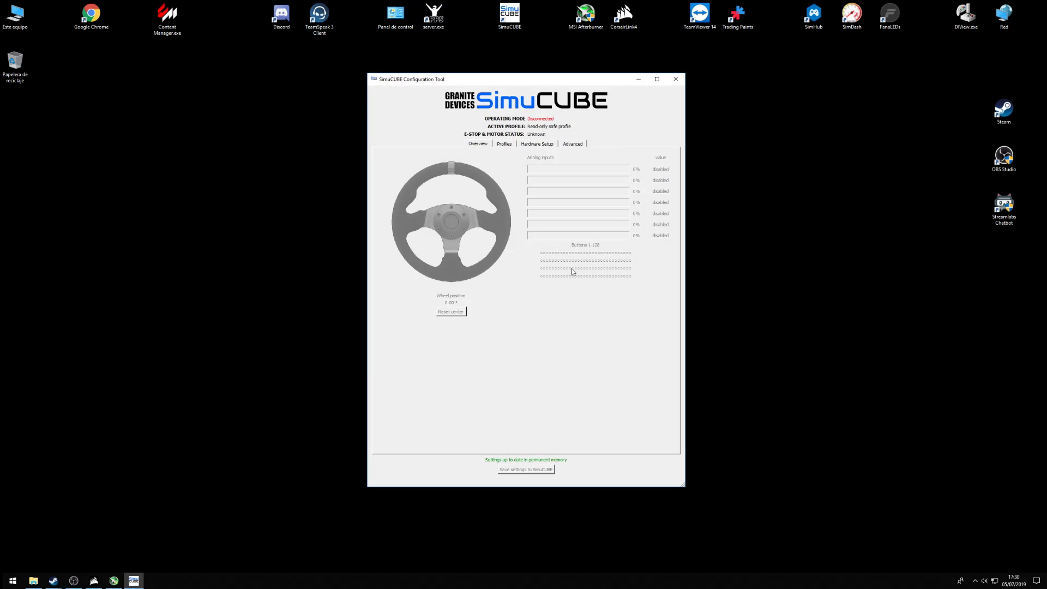
left_click_drag(525, 81, 470, 79)
left_click(494, 137)
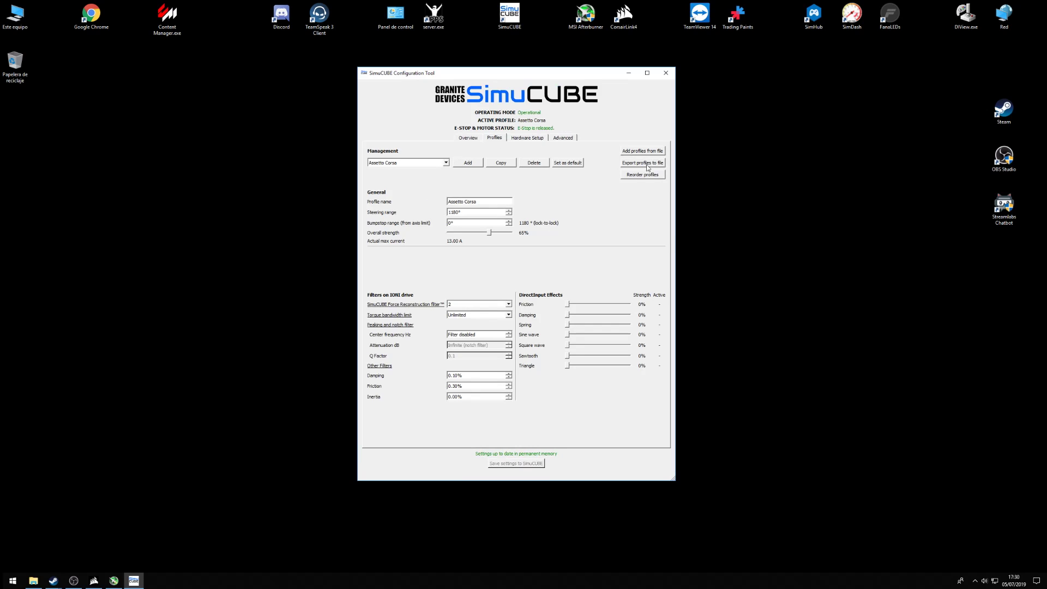
Load the iRacing Augury, Assetto Corsa and Autmobilista wheel profiles one after another to review their settings.
left_click(445, 163)
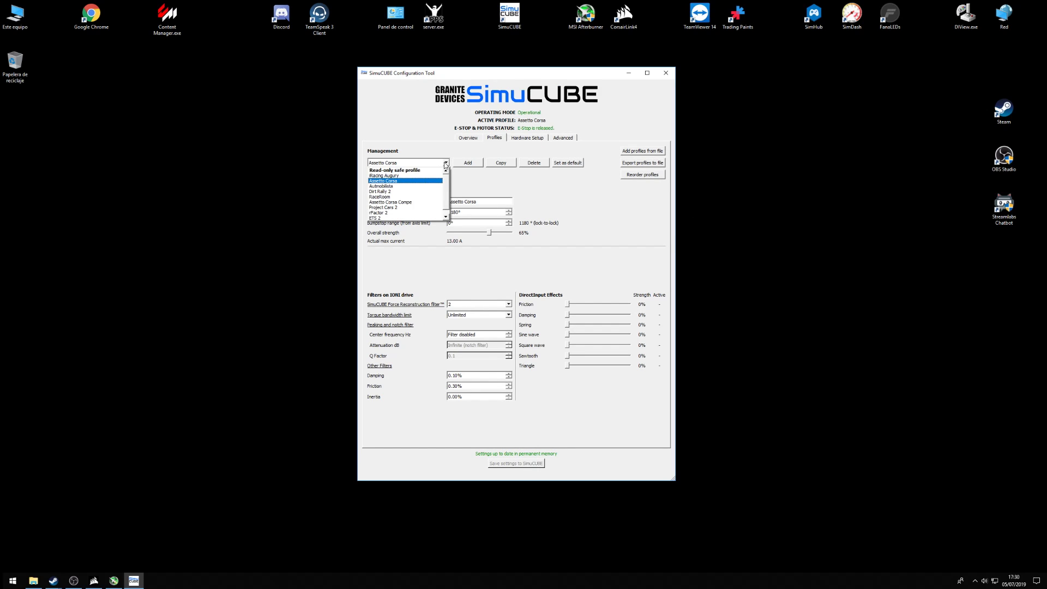
left_click(385, 175)
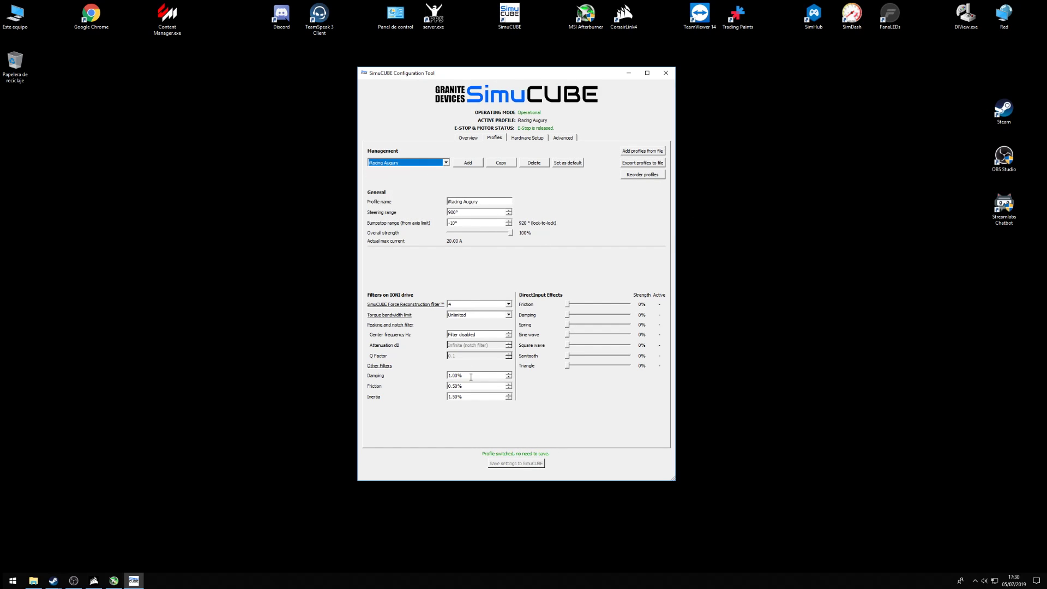
left_click(446, 164)
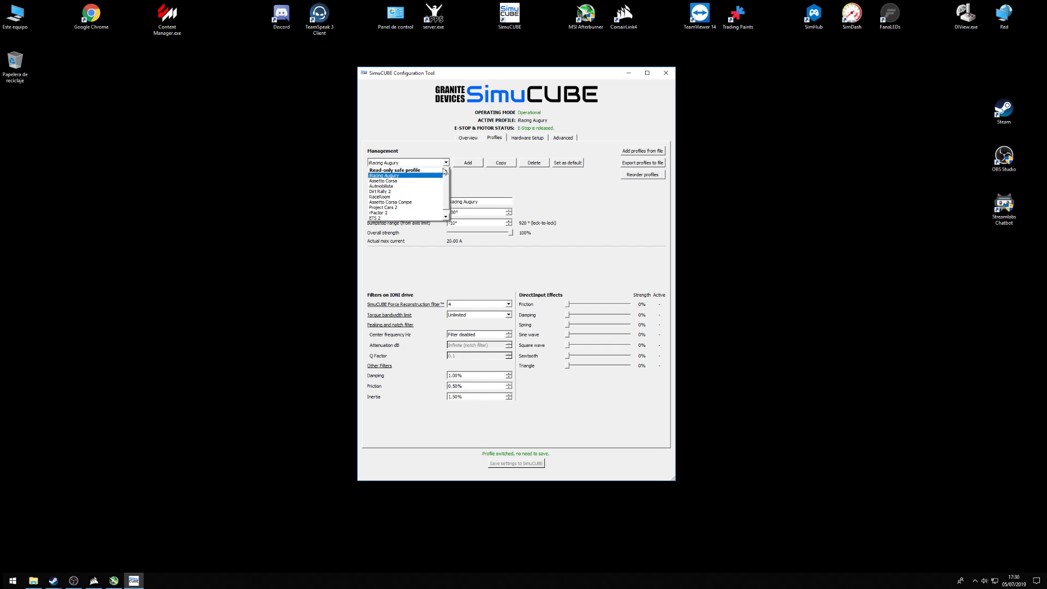
left_click(384, 180)
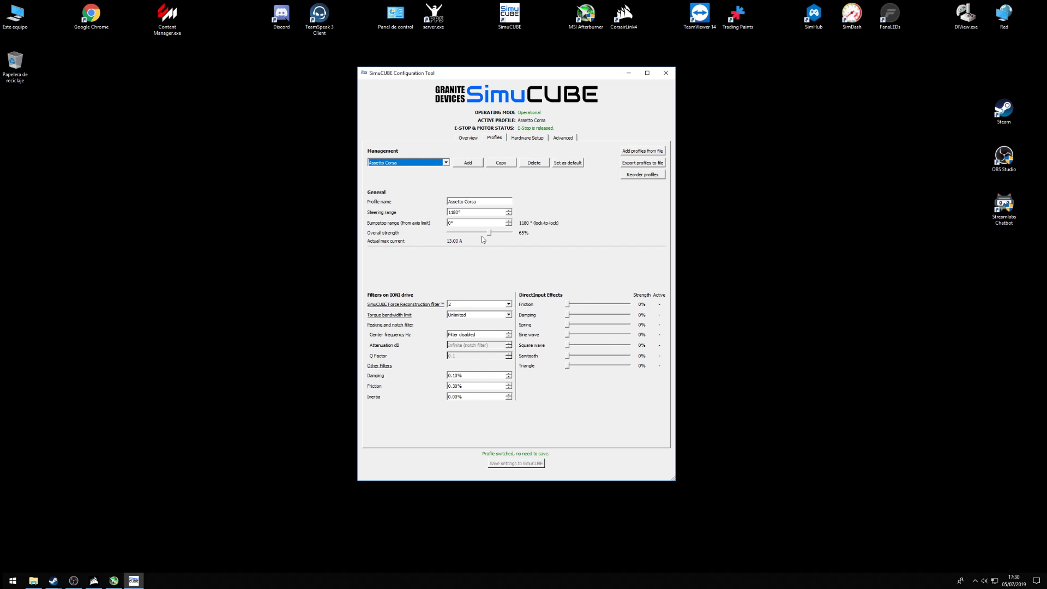
left_click(446, 163)
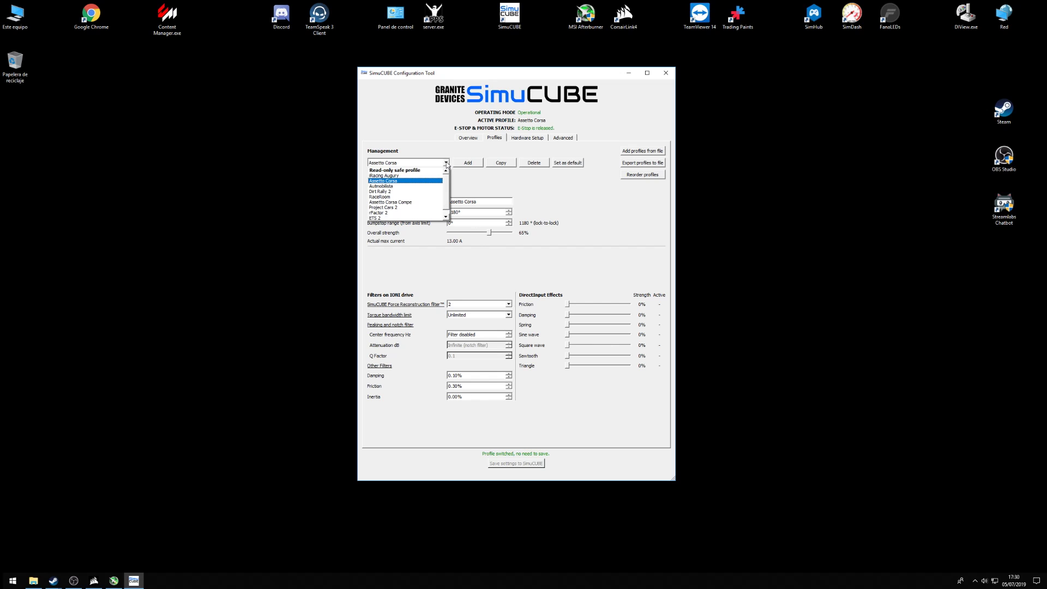
left_click(435, 186)
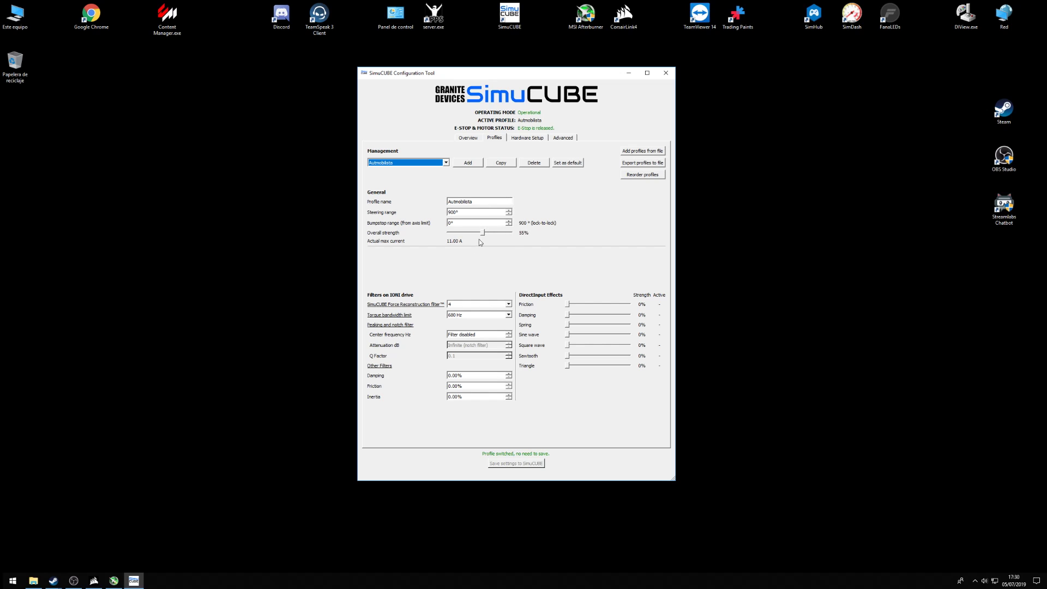
Load the Dirt Rally 2, RaceRoom and Assetto Corsa Compe profiles in turn to review their force and filter settings.
left_click(446, 163)
left_click(433, 192)
left_click(446, 163)
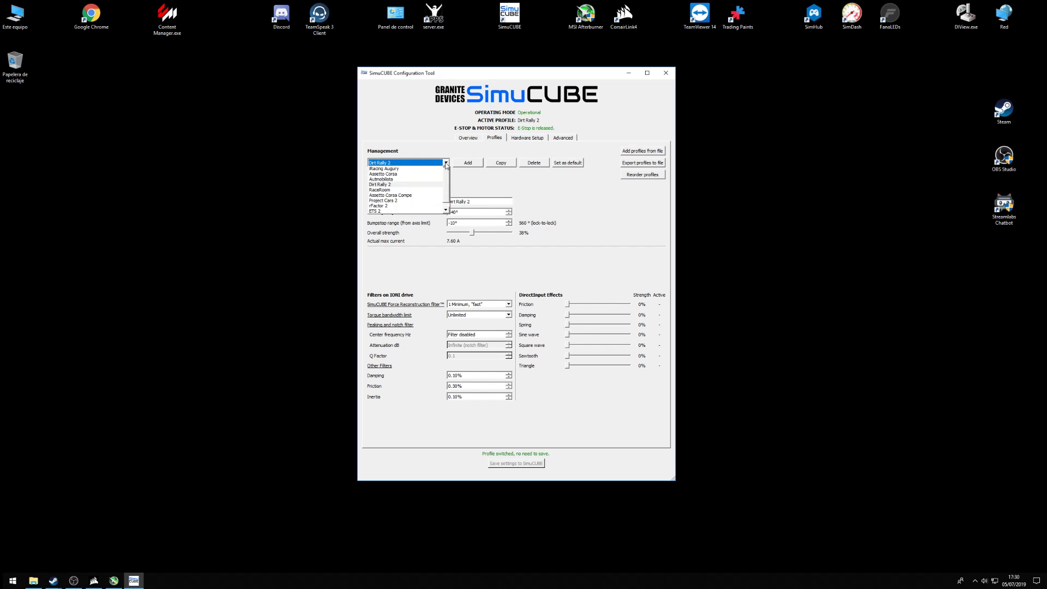
left_click(431, 190)
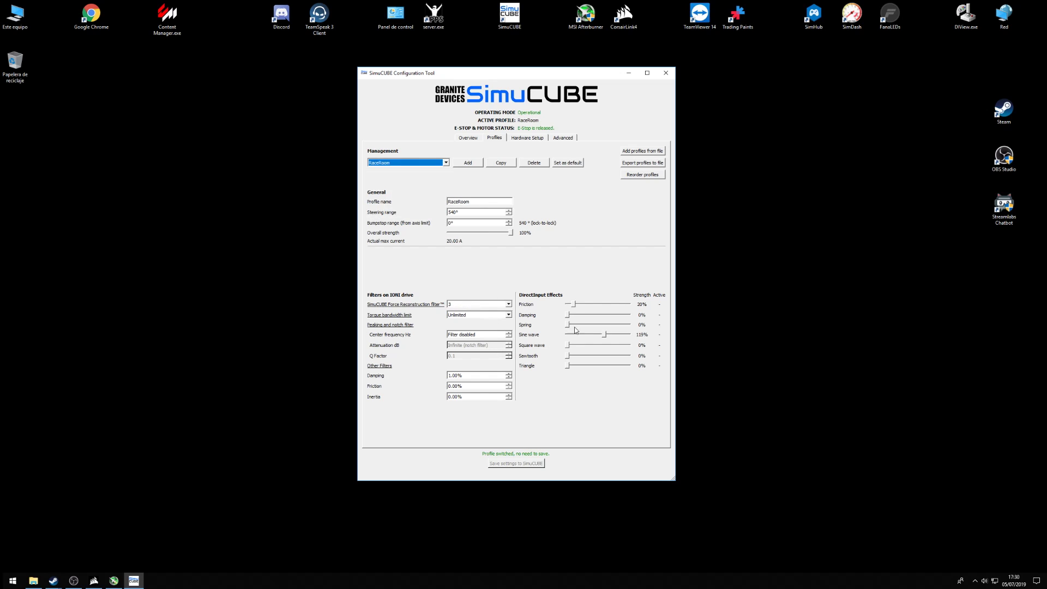
left_click(446, 163)
left_click(424, 202)
Load the Project Cars 2, rFactor 2 and ETS 2 profiles in turn to review their settings.
left_click(445, 162)
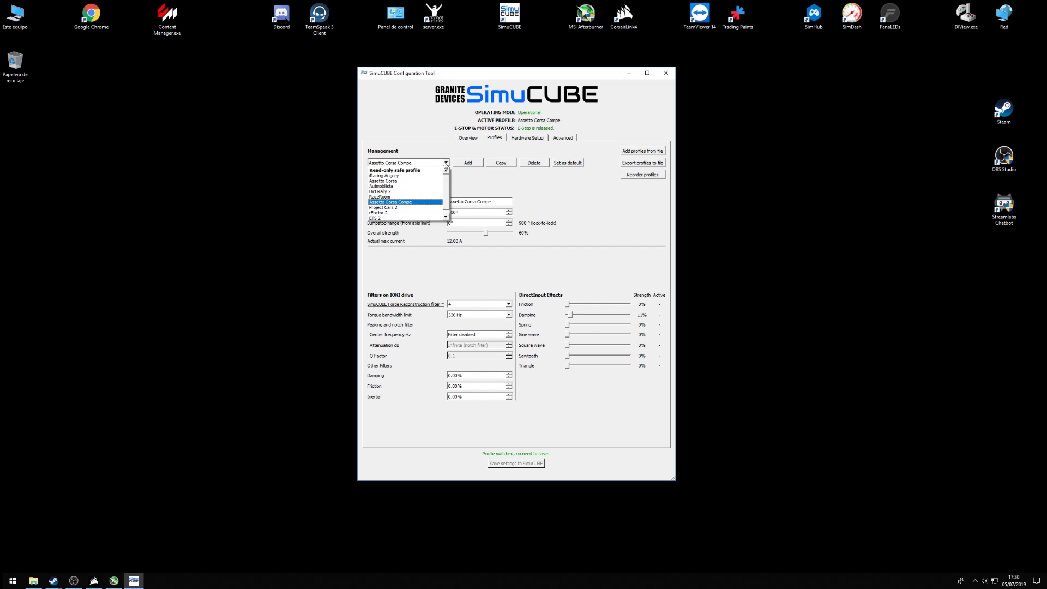
left_click(420, 207)
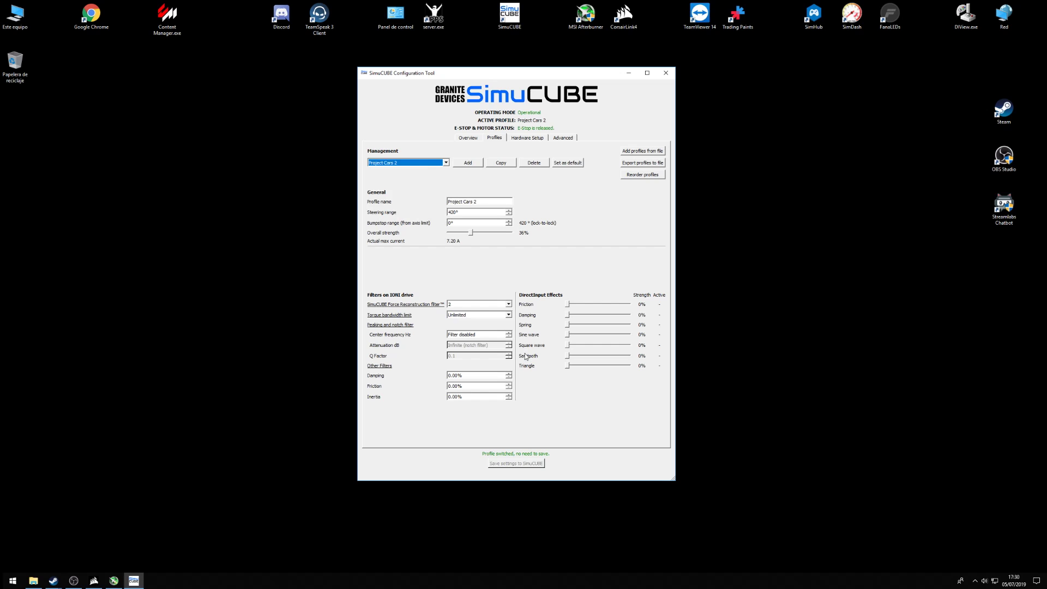
left_click(446, 162)
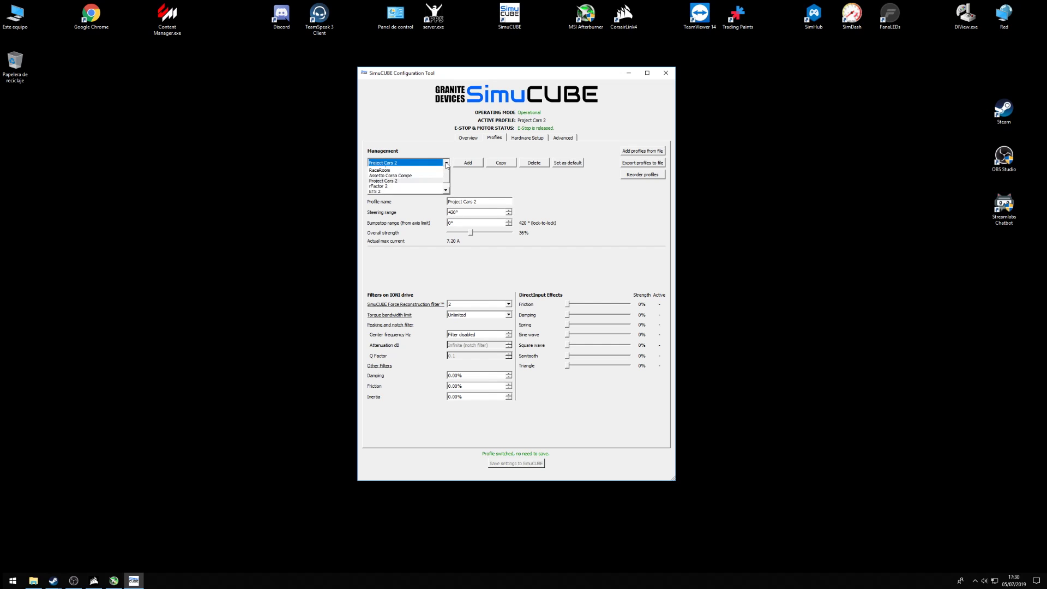
left_click(421, 213)
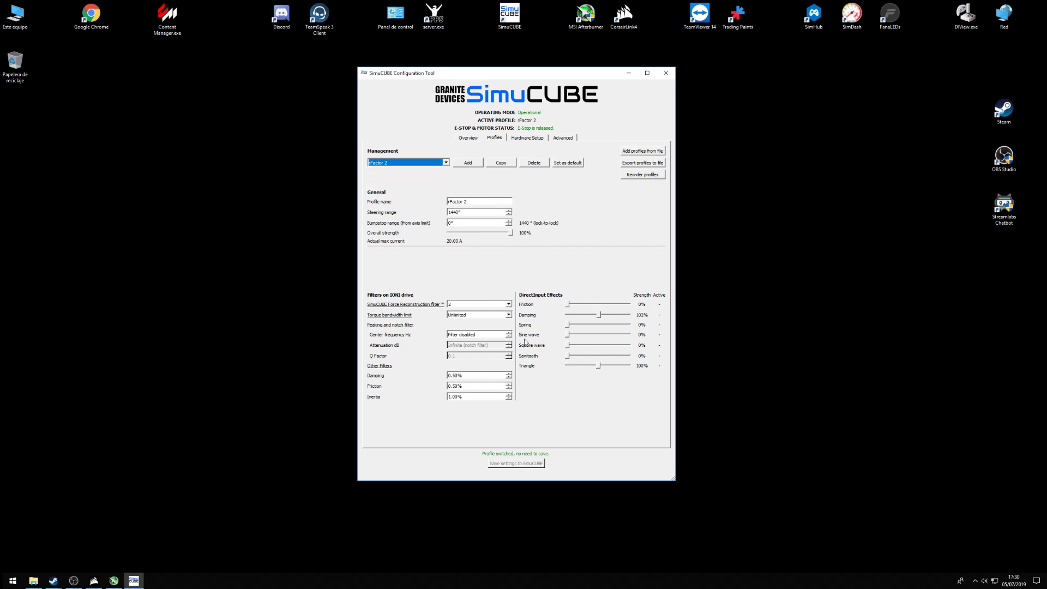
left_click(445, 162)
left_click(410, 217)
Make iRacing Augury the active wheel profile.
left_click(446, 163)
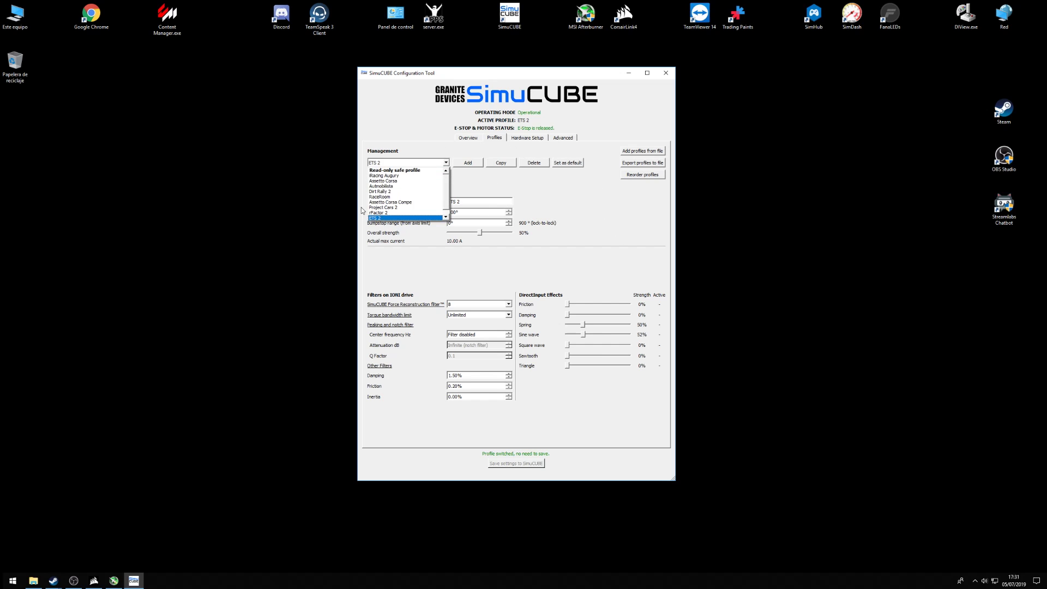
left_click(384, 176)
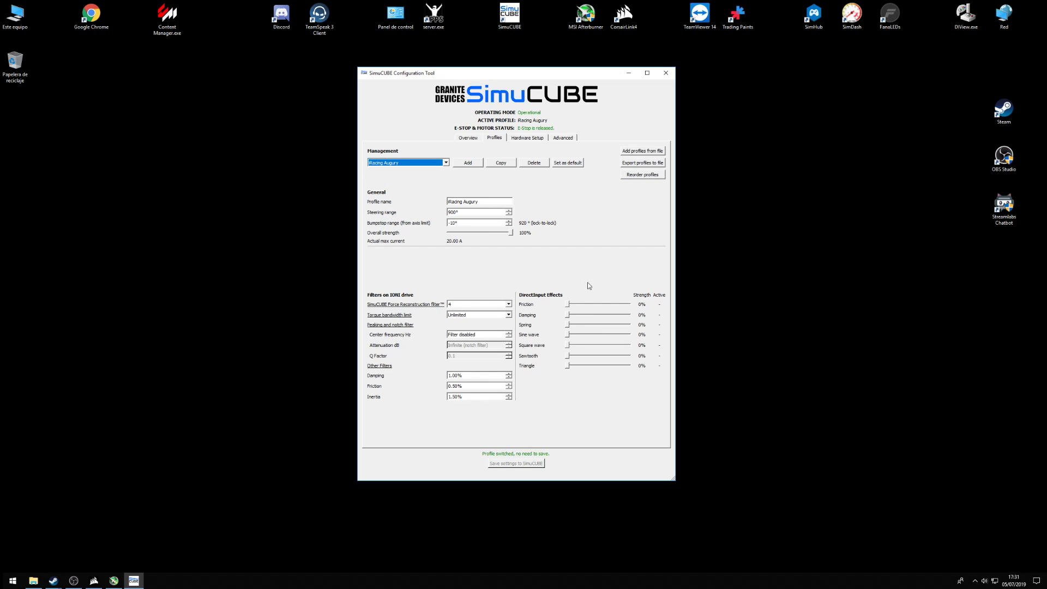
Close the SimuCUBE Configuration Tool and bring up the Corsair Link and MSI Afterburner windows.
left_click_drag(521, 73, 460, 93)
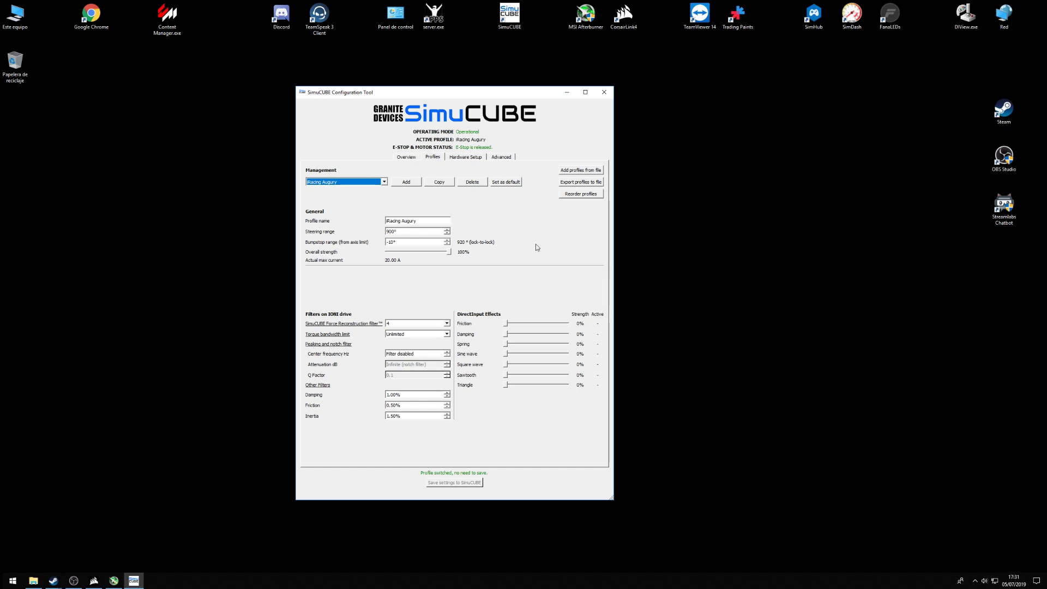
left_click(604, 92)
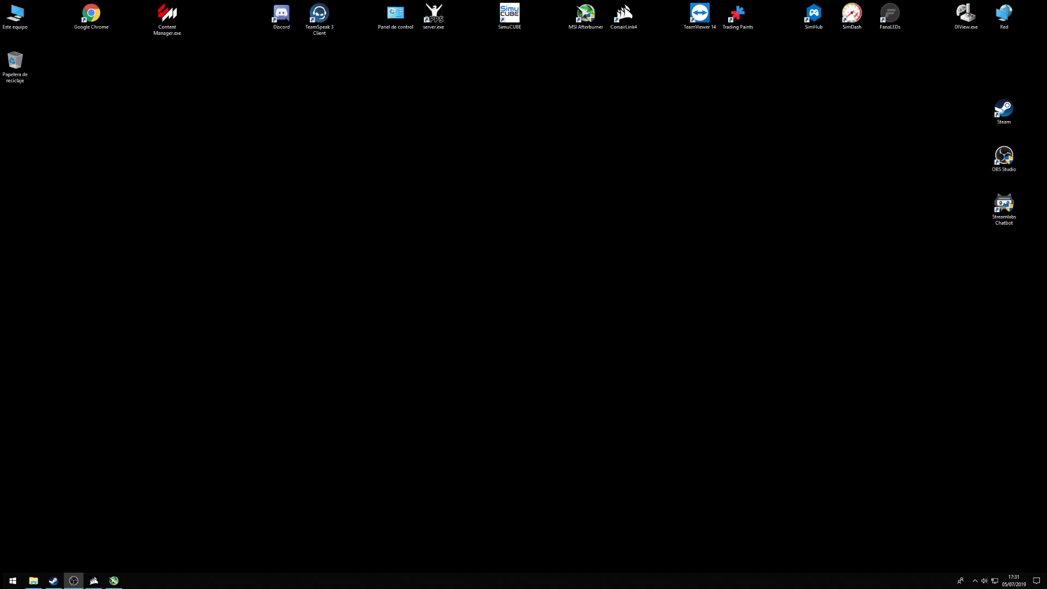
key("super+4")
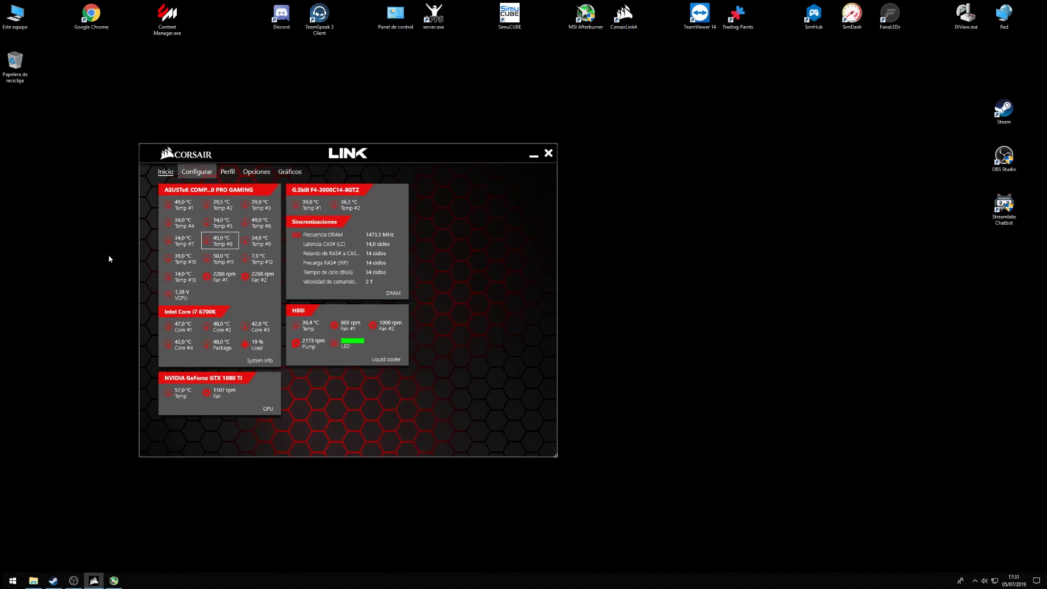
key("super+5")
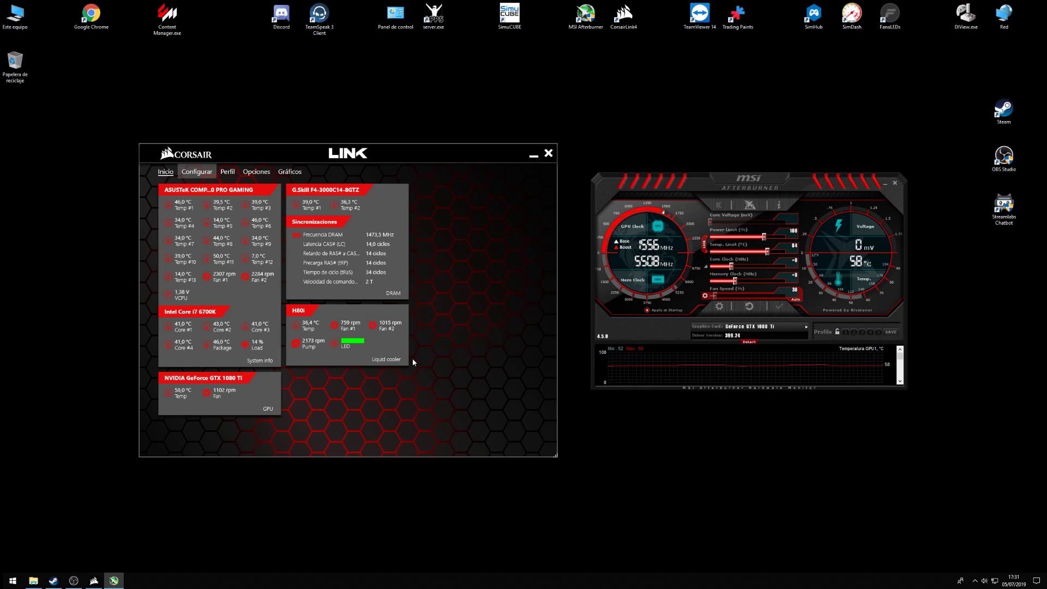
Examine the custom fan curve of the H80i cooler's Fan #1 in Corsair Link's configuration view, leaving it as is.
left_click(197, 171)
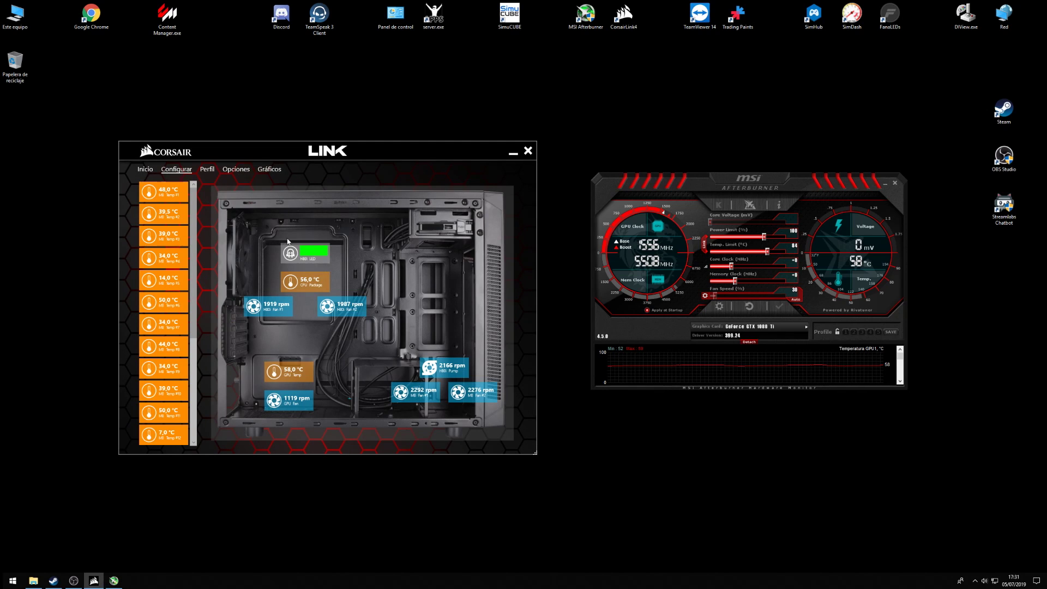
left_click(274, 308)
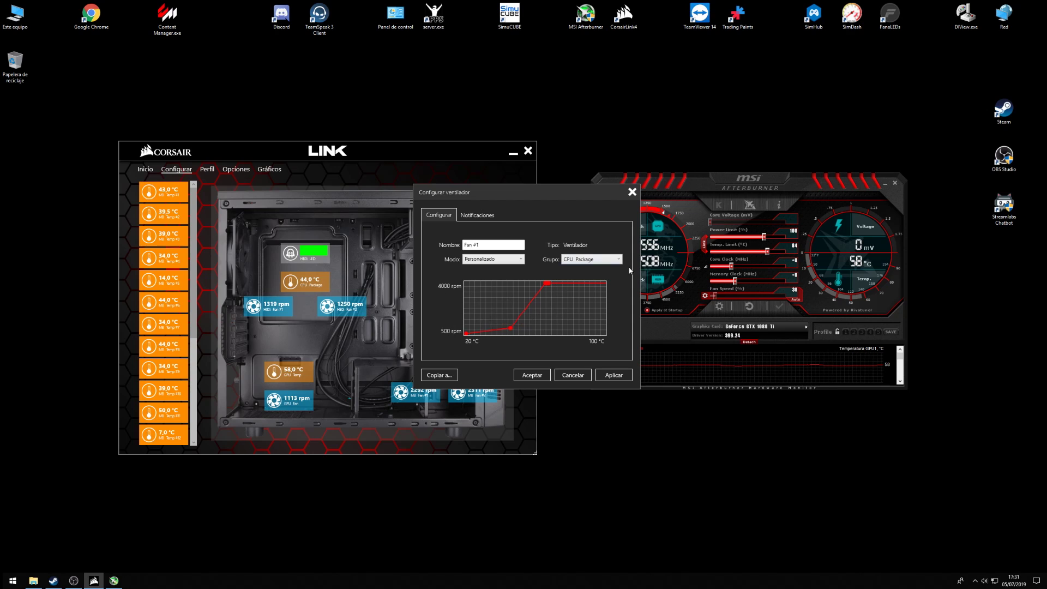
left_click(631, 193)
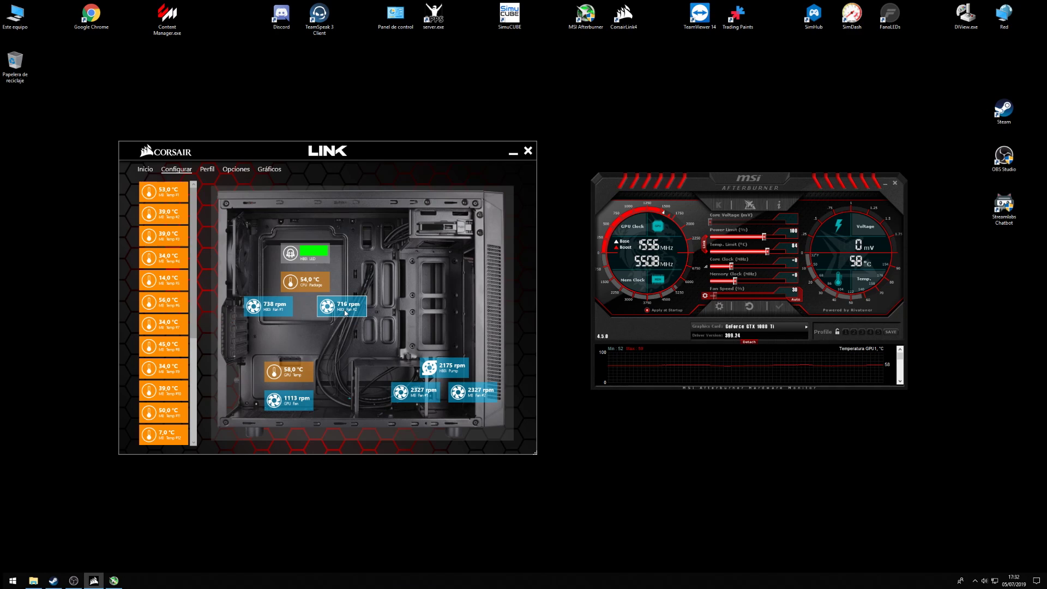
Inspect the CPU package temperature sensor and the GPU fan histories in Corsair Link, closing both dialogs without changes.
double_click(309, 283)
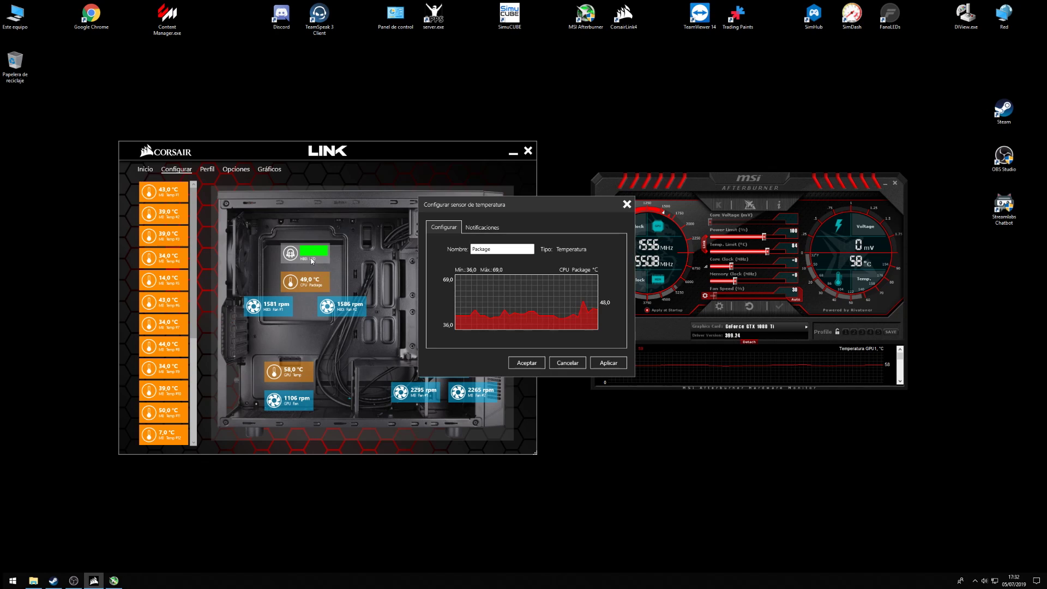
left_click(576, 364)
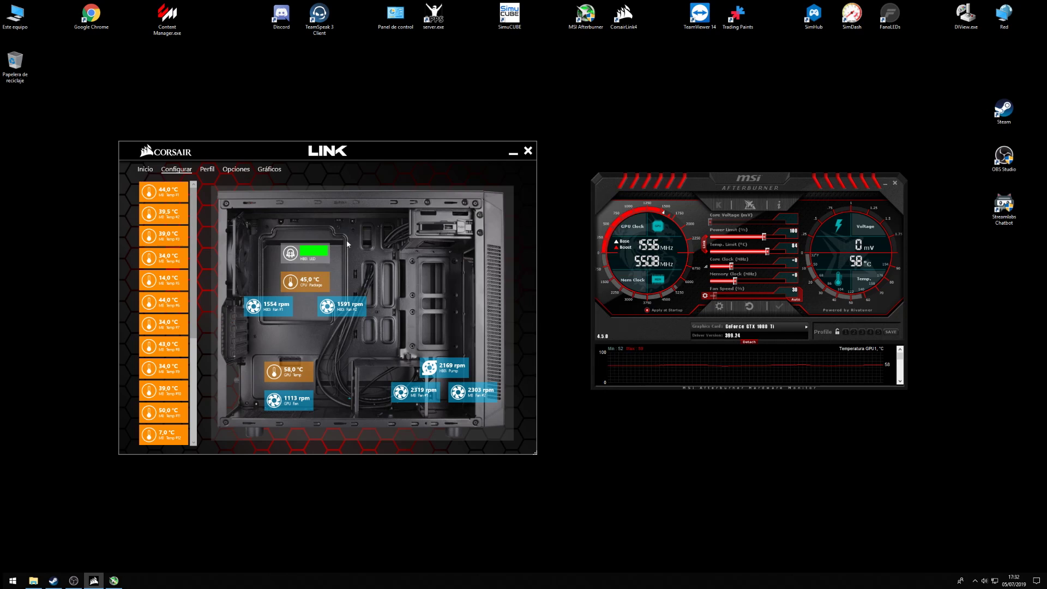
left_click_drag(330, 155, 320, 129)
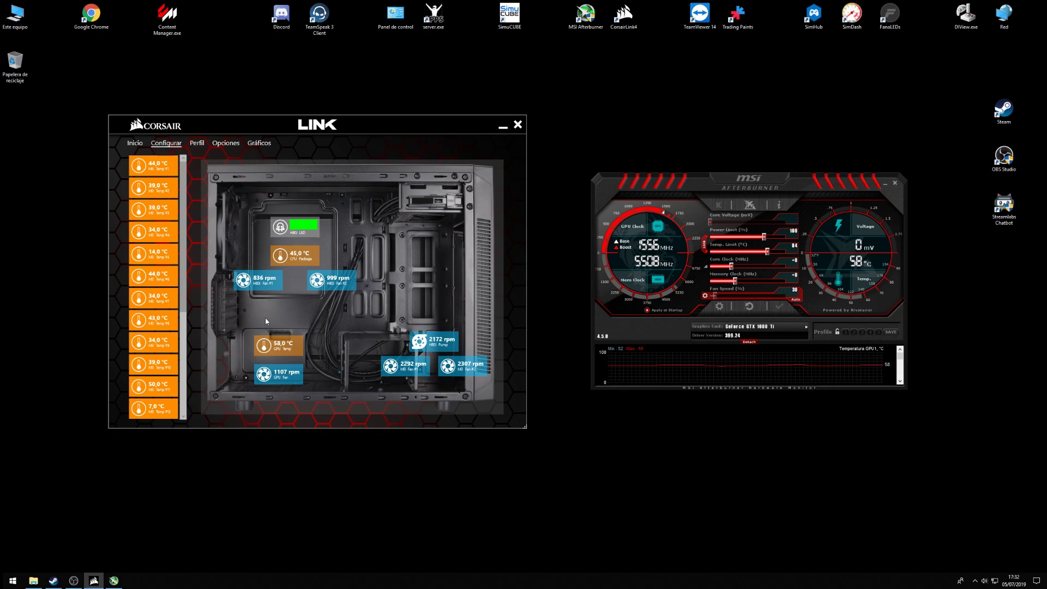
left_click(286, 375)
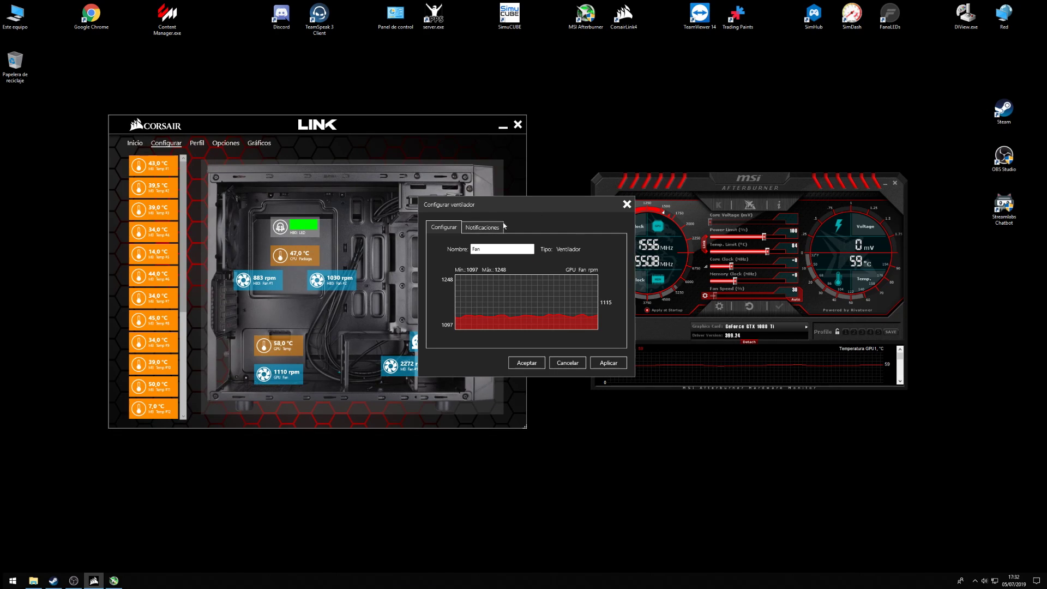
left_click(629, 205)
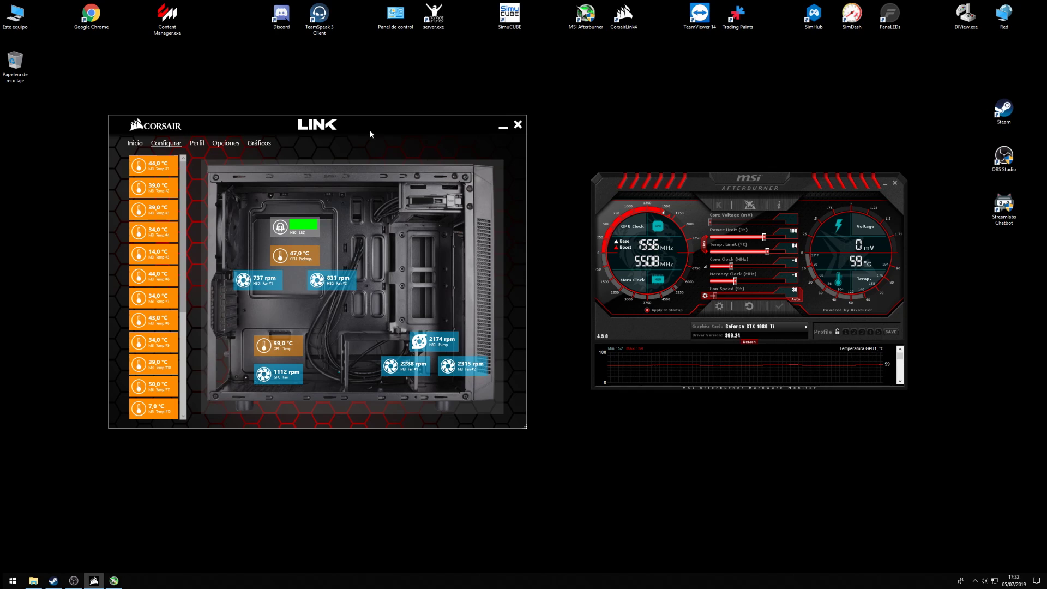
Show the sensor graphs in Corsair Link, and move its window out of the way.
left_click_drag(350, 125, 344, 119)
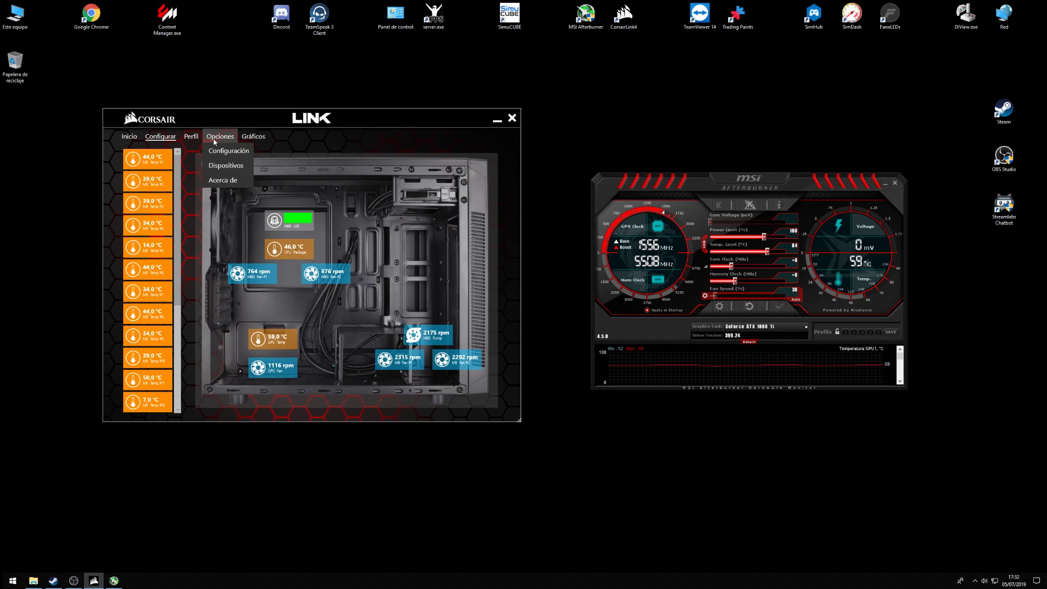
left_click(254, 143)
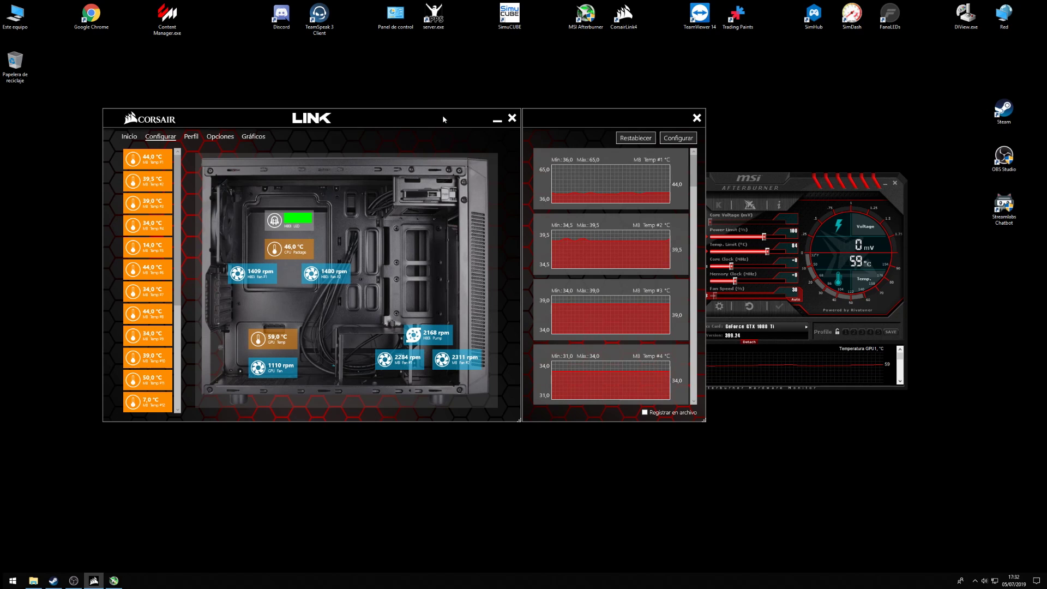
left_click_drag(443, 114, 0, 146)
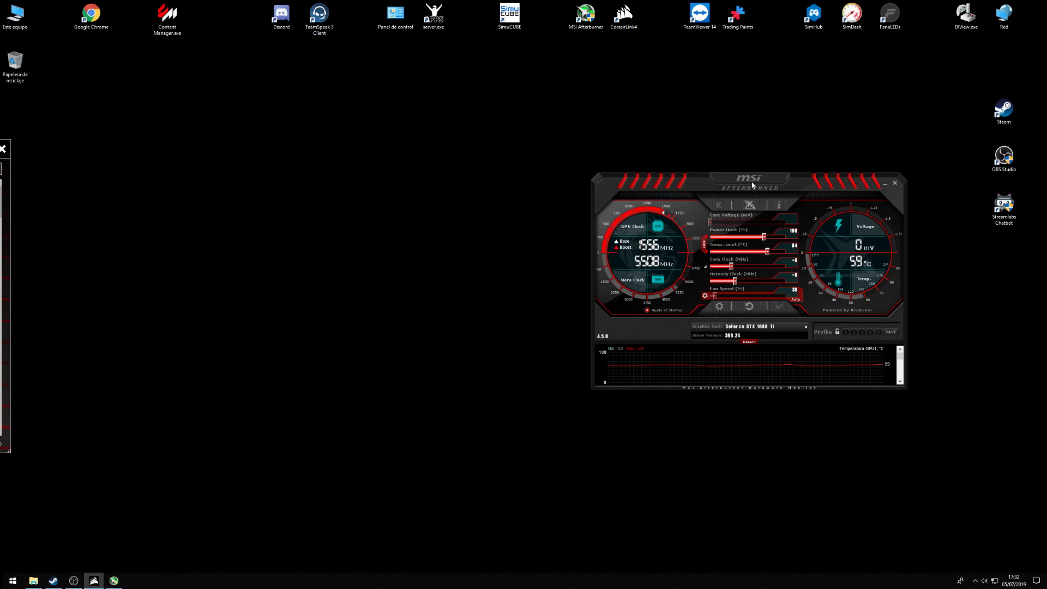
Switch to MSI Afterburner and examine the custom fan speed curve in its properties, keeping the main window in view.
left_click_drag(752, 185, 500, 159)
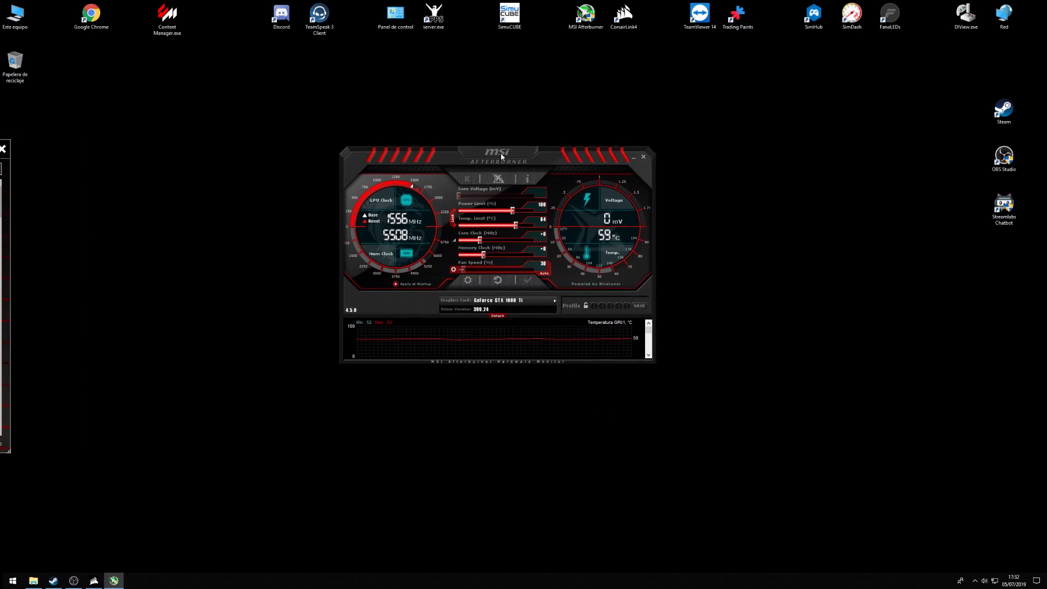
left_click(467, 280)
left_click(385, 171)
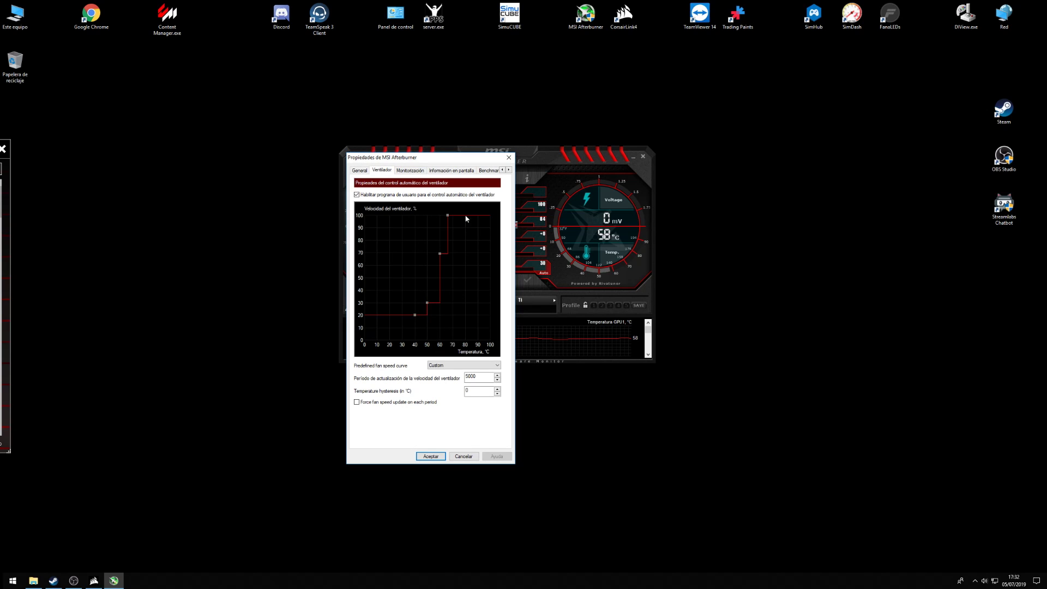
mouse_move(440, 321)
mouse_move(428, 349)
mouse_move(447, 216)
left_click_drag(424, 158, 392, 122)
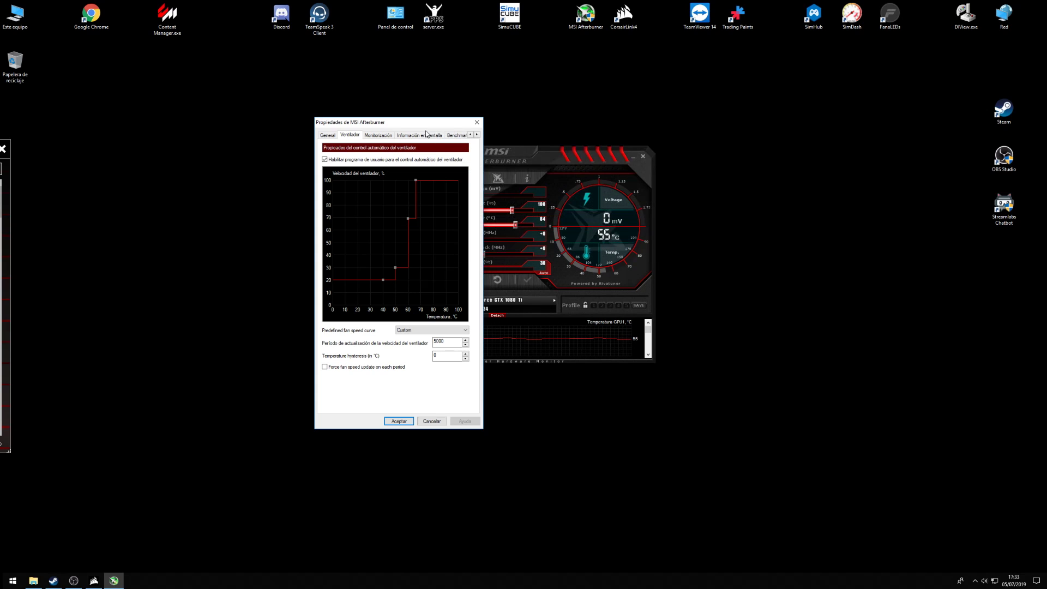
left_click_drag(413, 124, 331, 120)
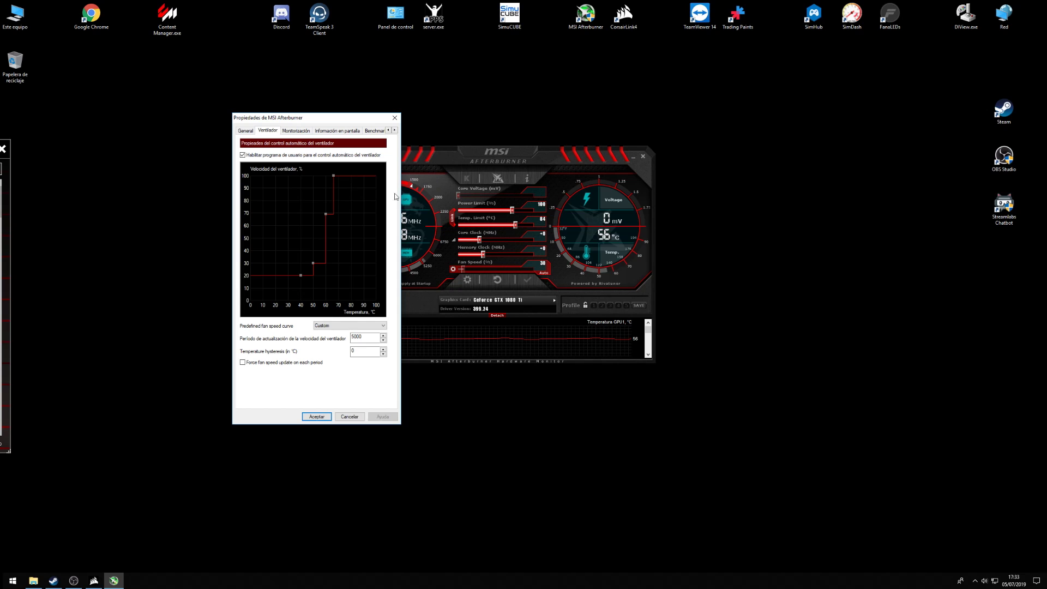
Review the monitoring, fan and general settings in the MSI Afterburner properties.
left_click(302, 132)
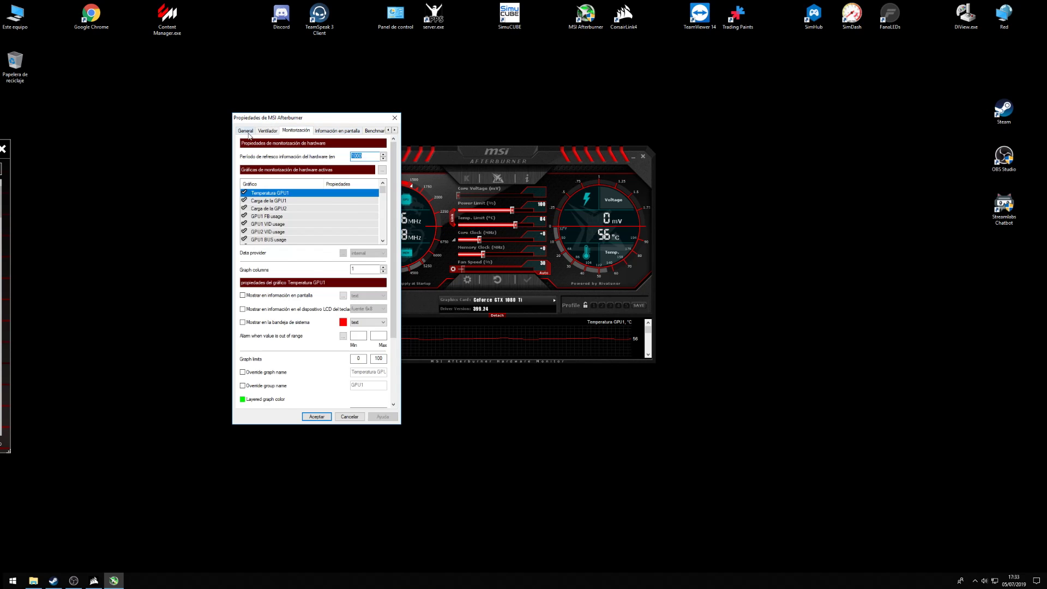
left_click(246, 131)
left_click_drag(326, 119, 227, 117)
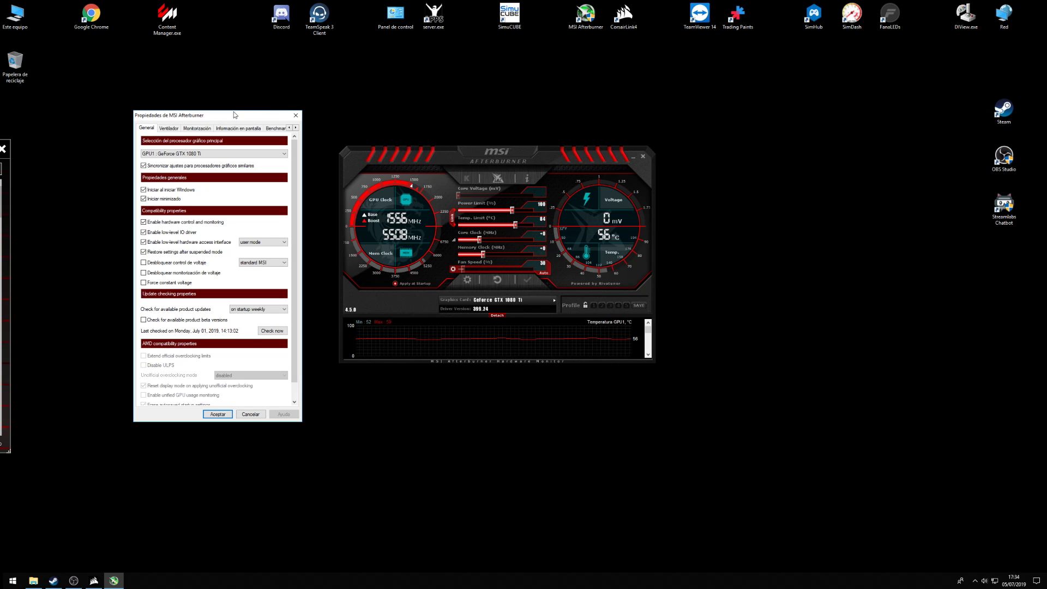
left_click_drag(233, 121, 264, 115)
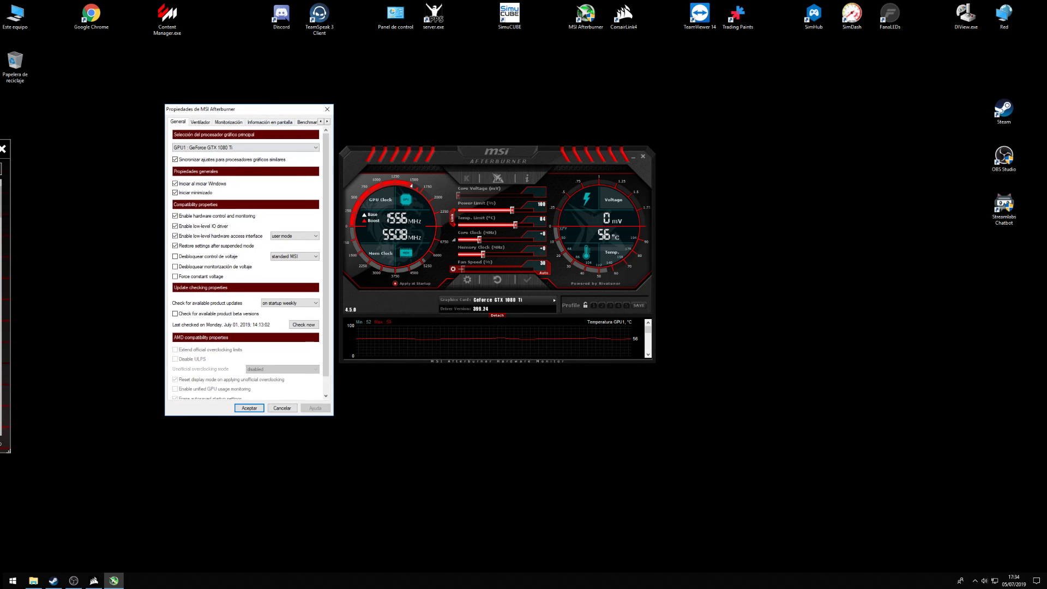
key("alt+Tab")
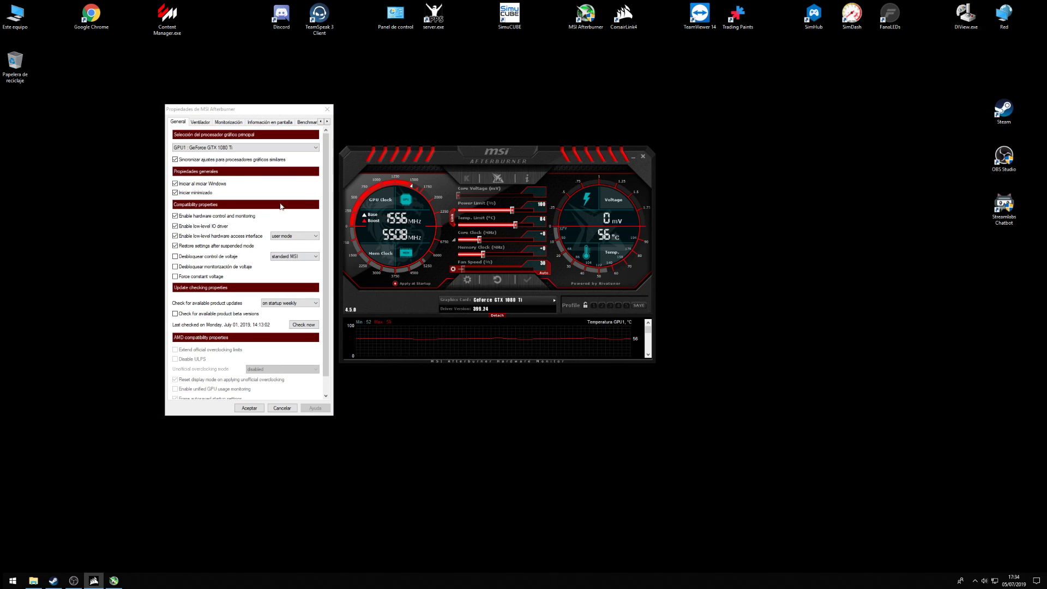
left_click(228, 122)
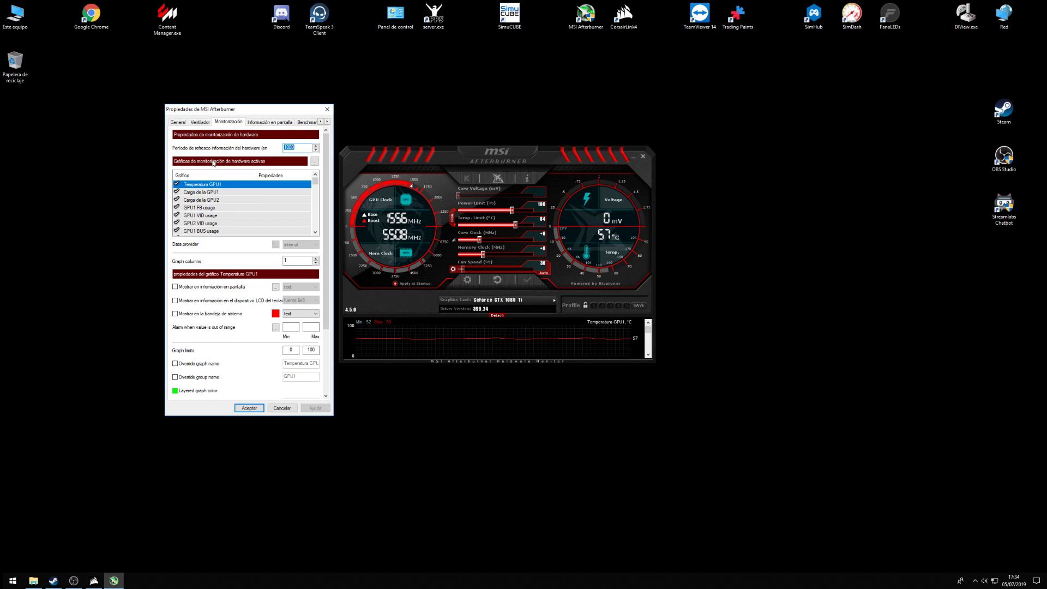
left_click(199, 123)
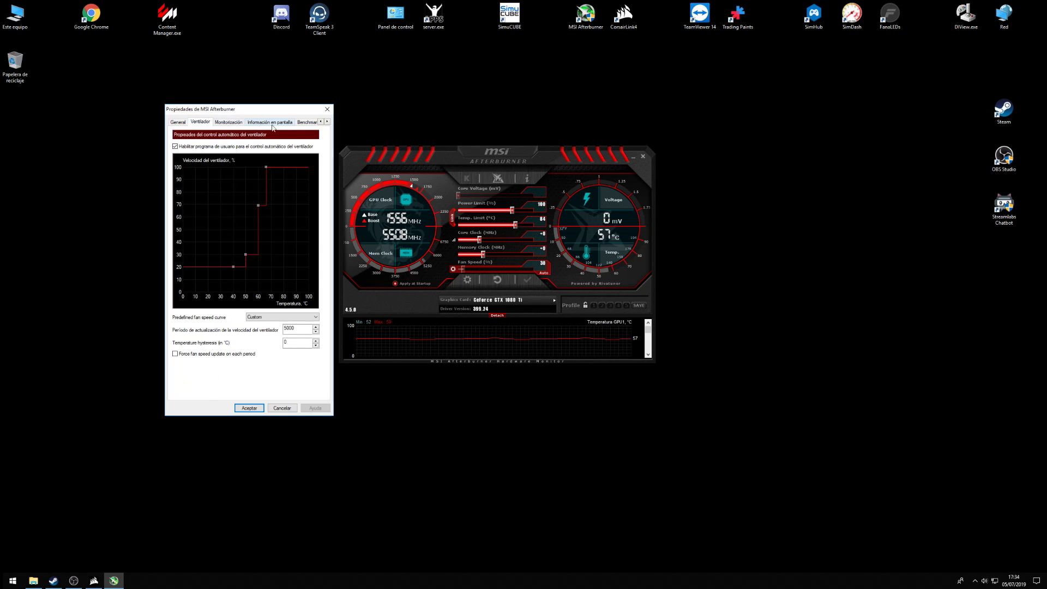
left_click(180, 122)
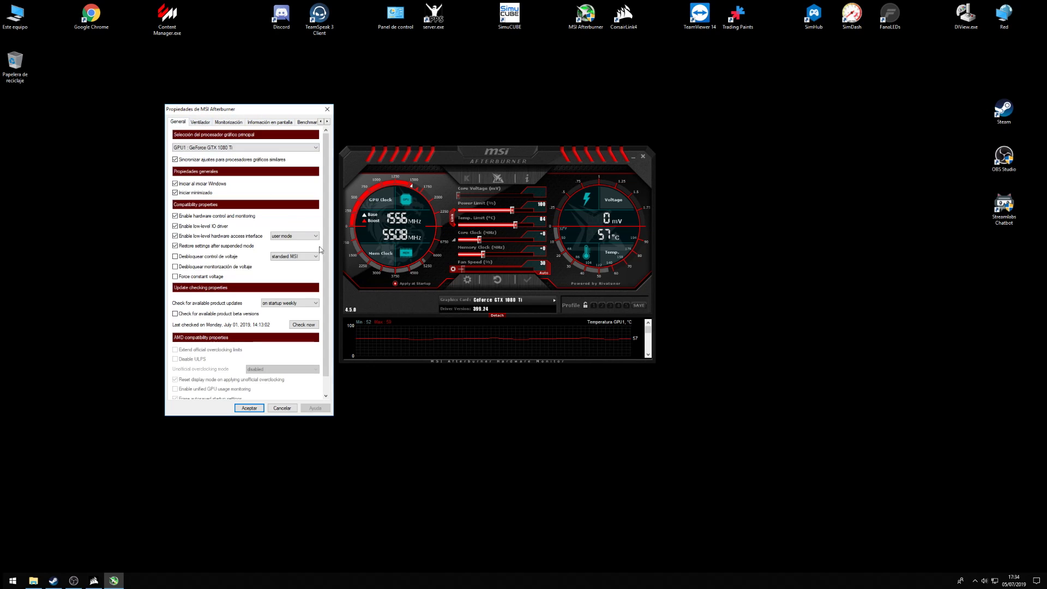
Go through the voltage control and update check choices, accept the Afterburner properties and clear its window from the desktop.
left_click(295, 256)
left_click(287, 265)
left_click(312, 303)
left_click(289, 319)
left_click(249, 408)
left_click(587, 307)
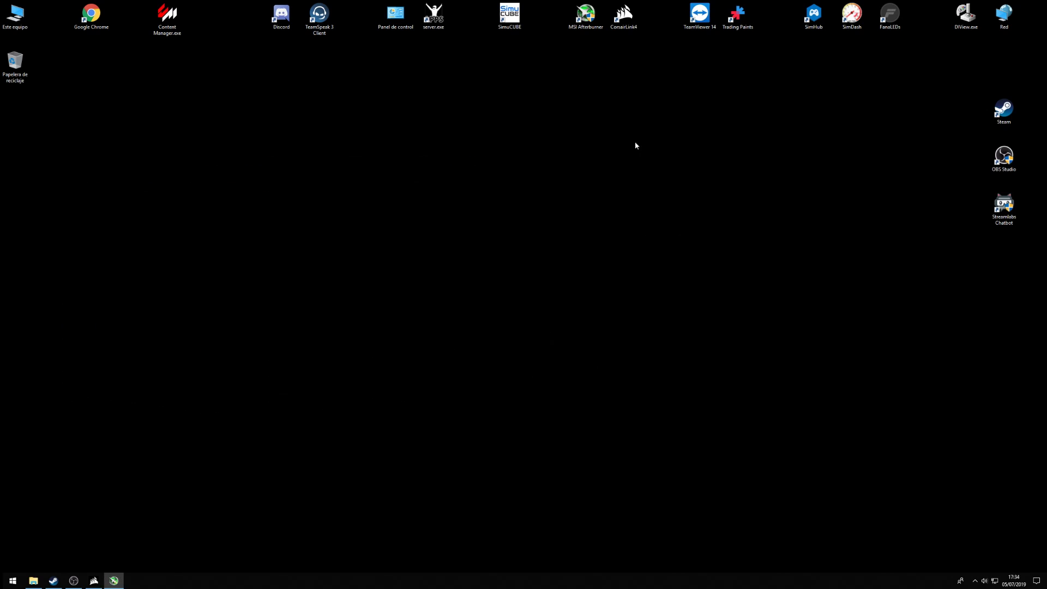
Point out TeamViewer 14 on the desktop and launch SimHub.
left_click(696, 21)
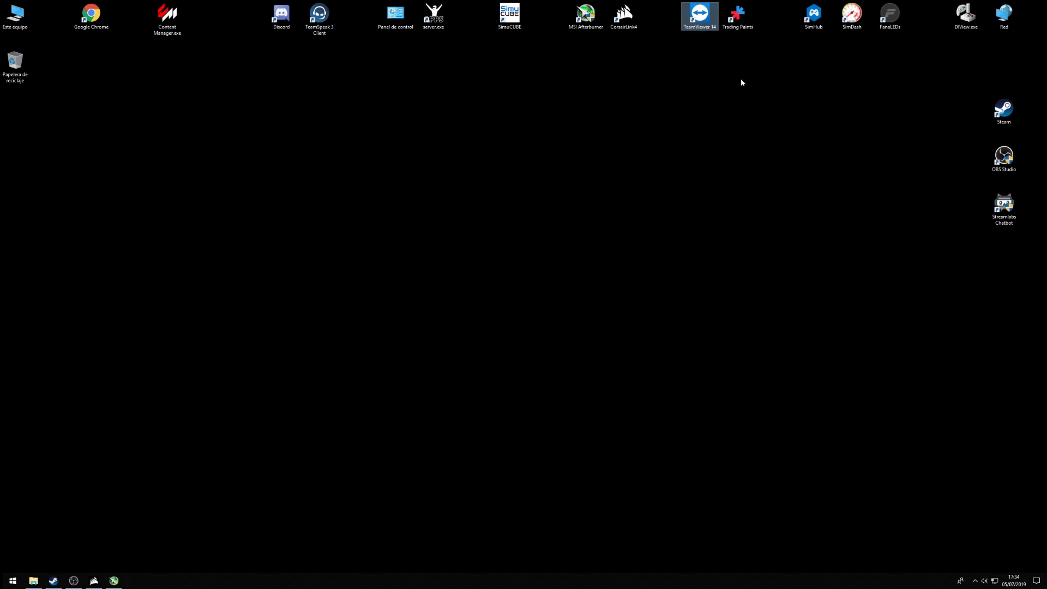
left_click(817, 25)
double_click(814, 17)
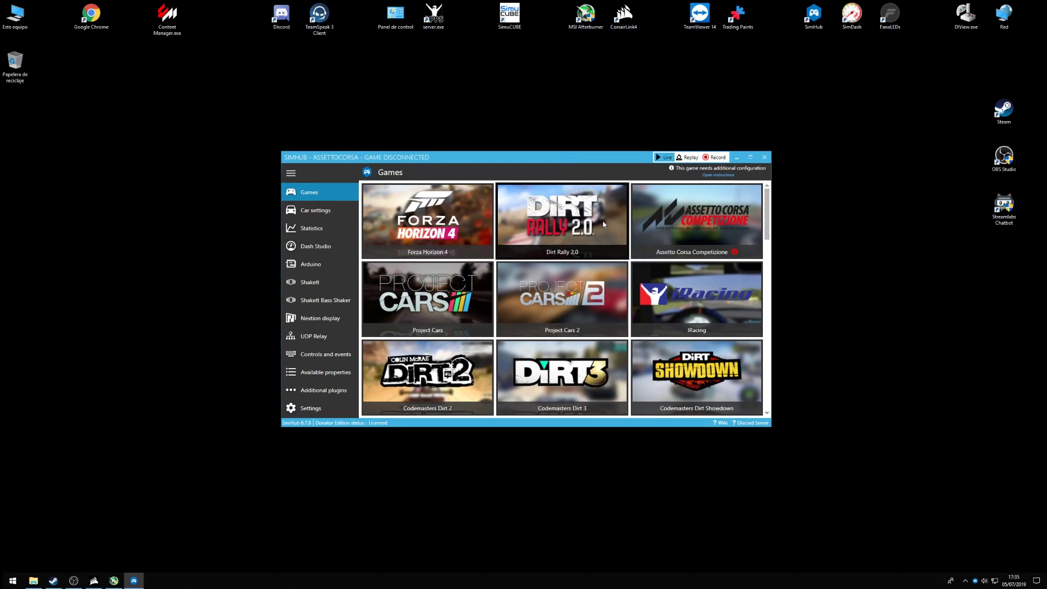
Browse the available dashboards in Dash Studio, from the last used ones through the brand categories to the uncategorized favourites.
left_click(316, 249)
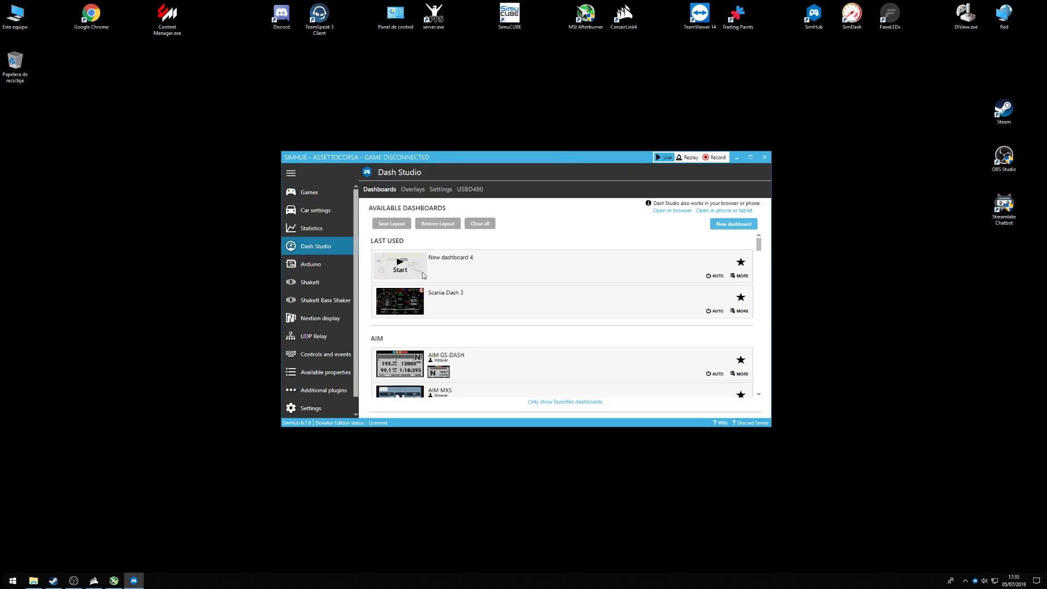
scroll(529, 279, "down", 5)
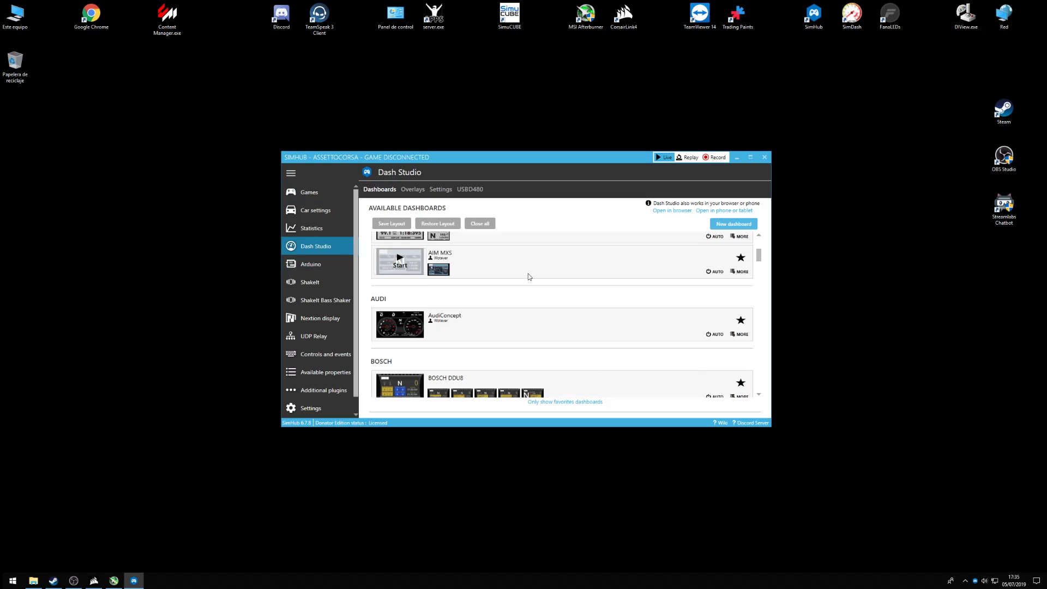
scroll(529, 278, "down", 3)
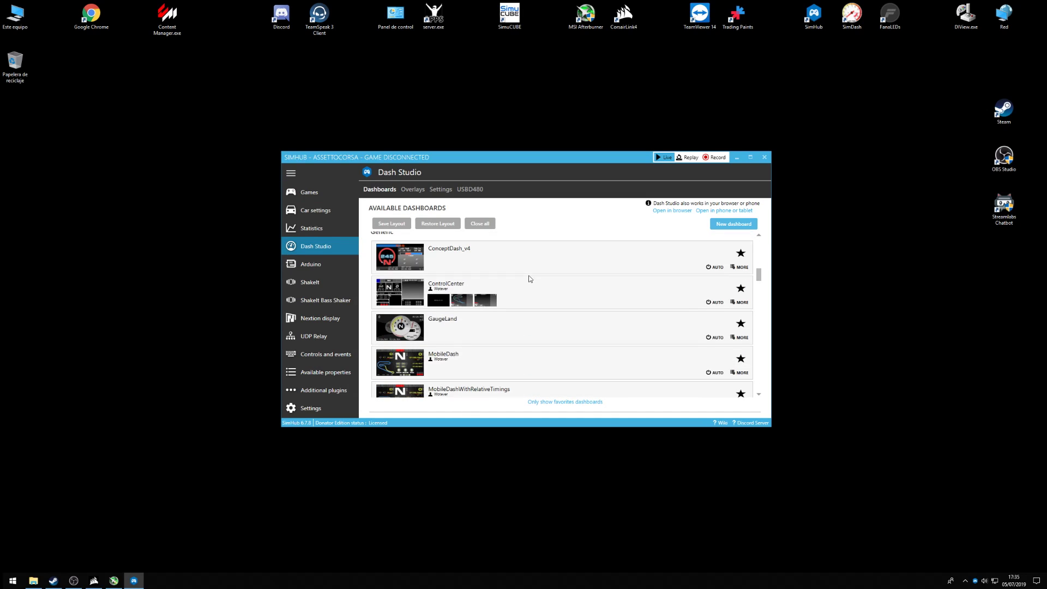
mouse_move(533, 286)
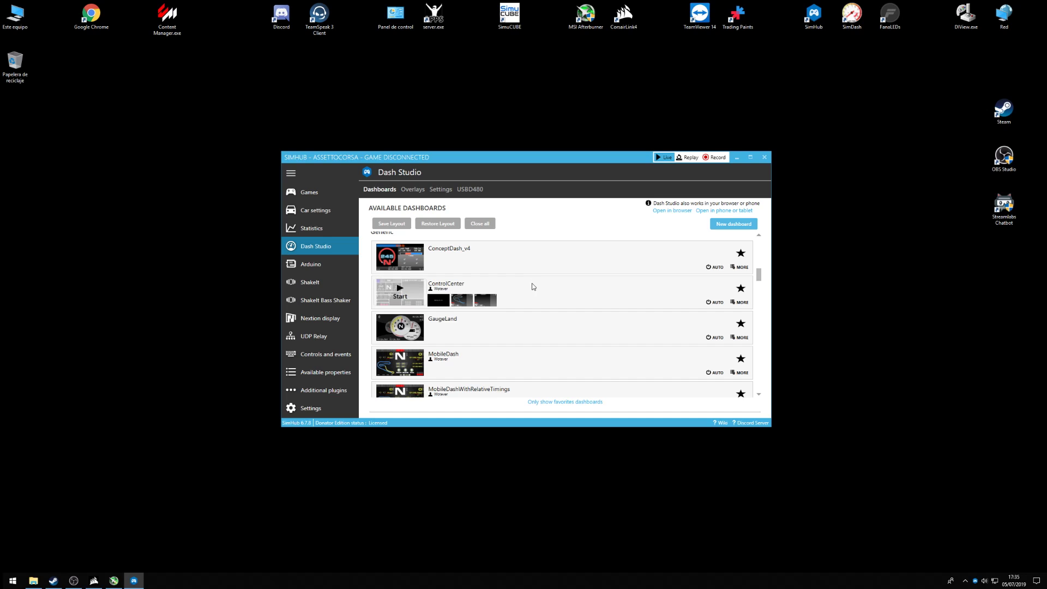
scroll(532, 289, "down", 6)
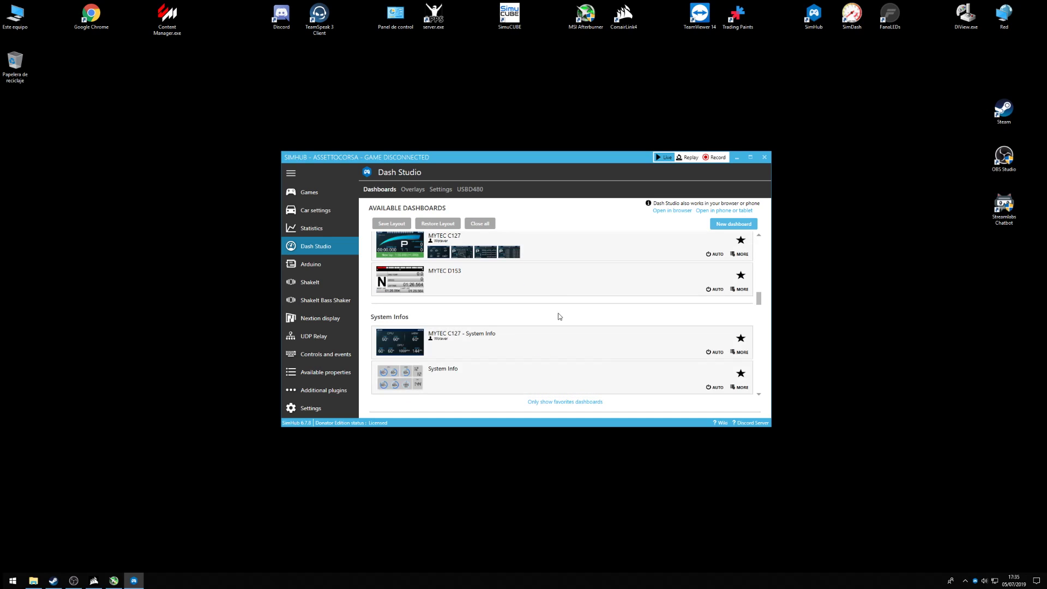
scroll(555, 323, "down", 8)
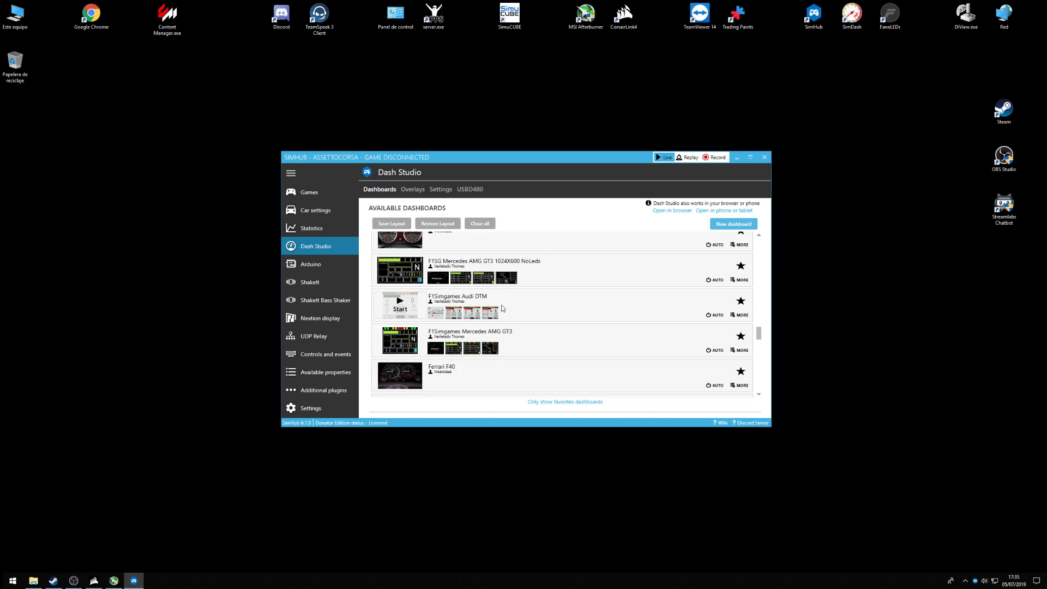
scroll(514, 307, "down", 8)
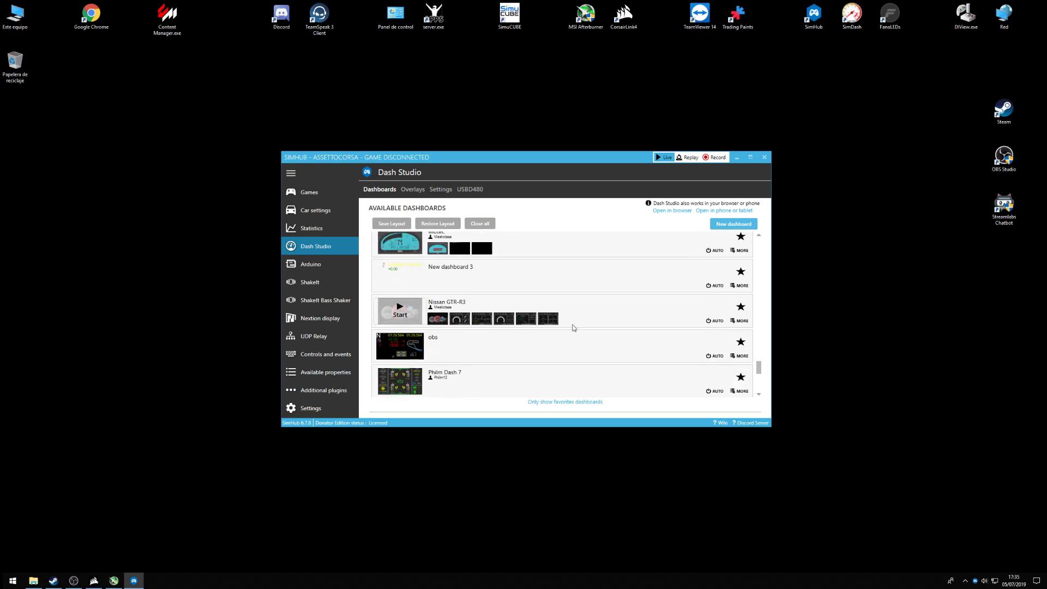
scroll(559, 339, "down", 3)
left_click_drag(758, 384, 759, 319)
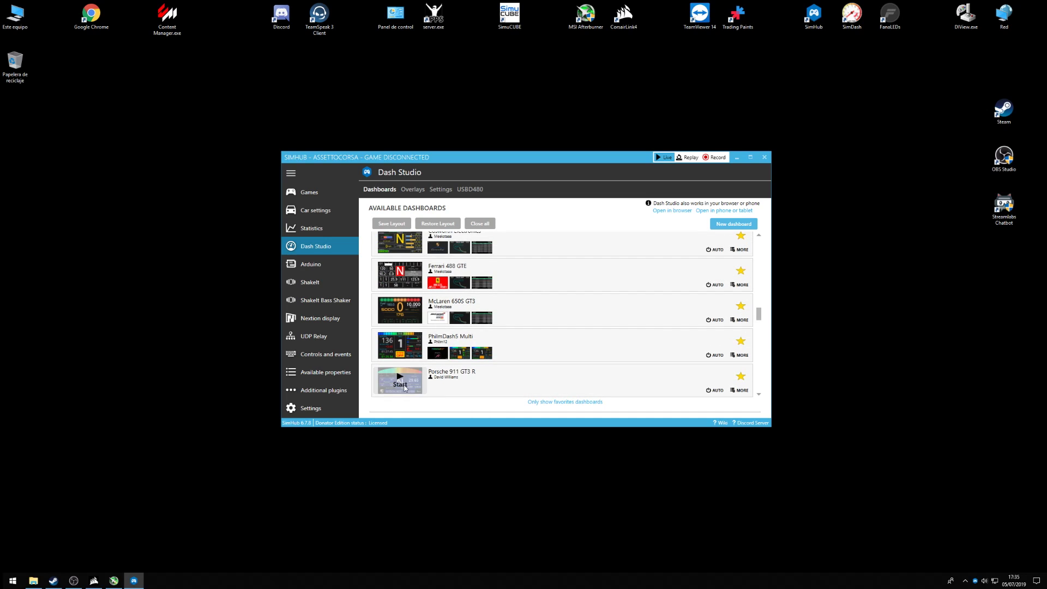
Start the PhilmDash5 Multi dashboard on a specific monitor.
left_click(416, 345)
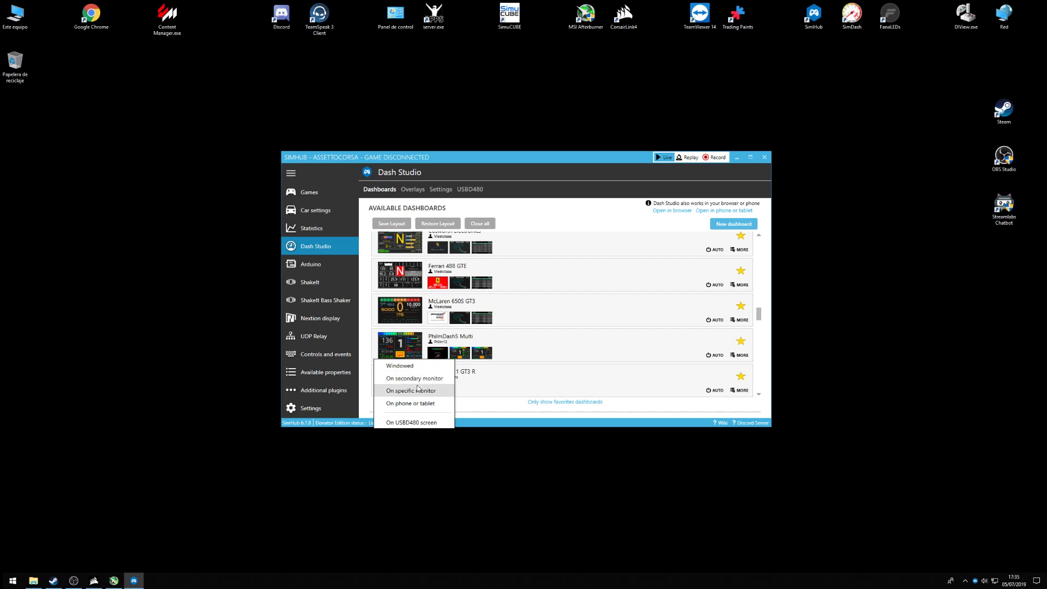
left_click(64, 214)
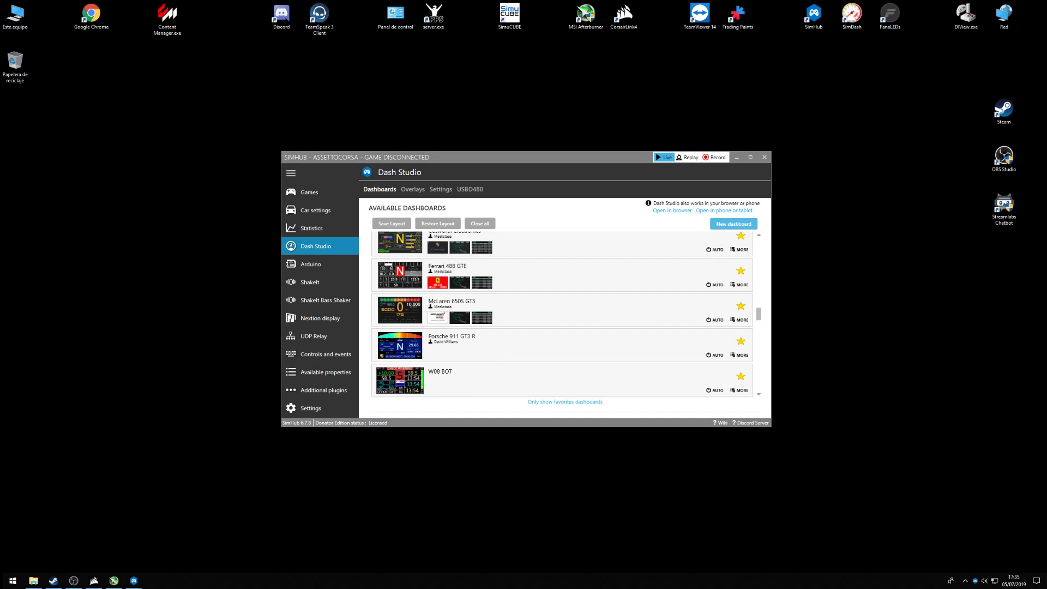
left_click_drag(838, 208, 0, 284)
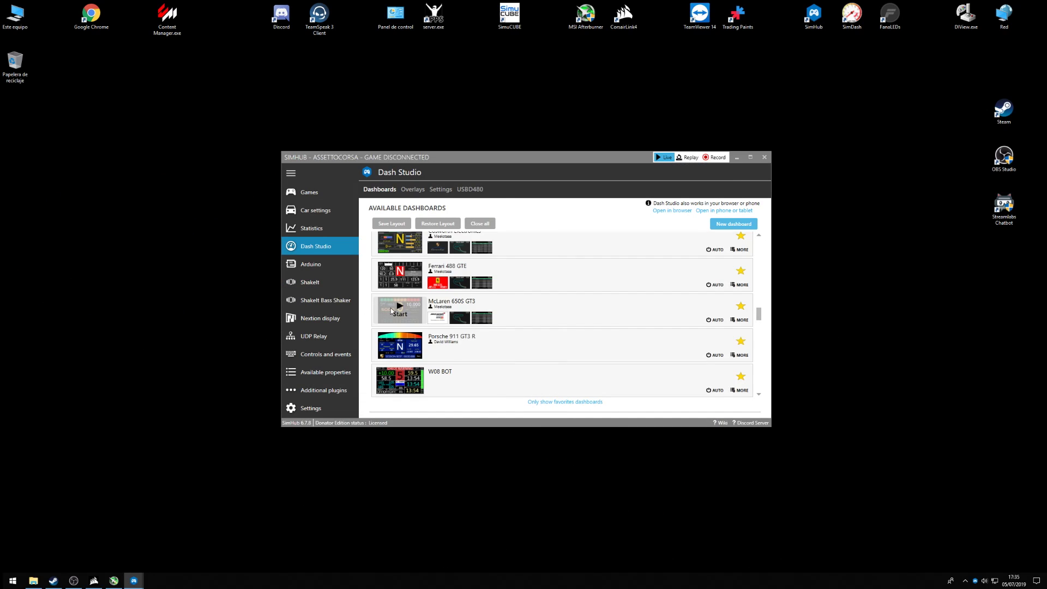
Check the default car settings and return to Dash Studio to review the uncategorized dashboards.
left_click(315, 211)
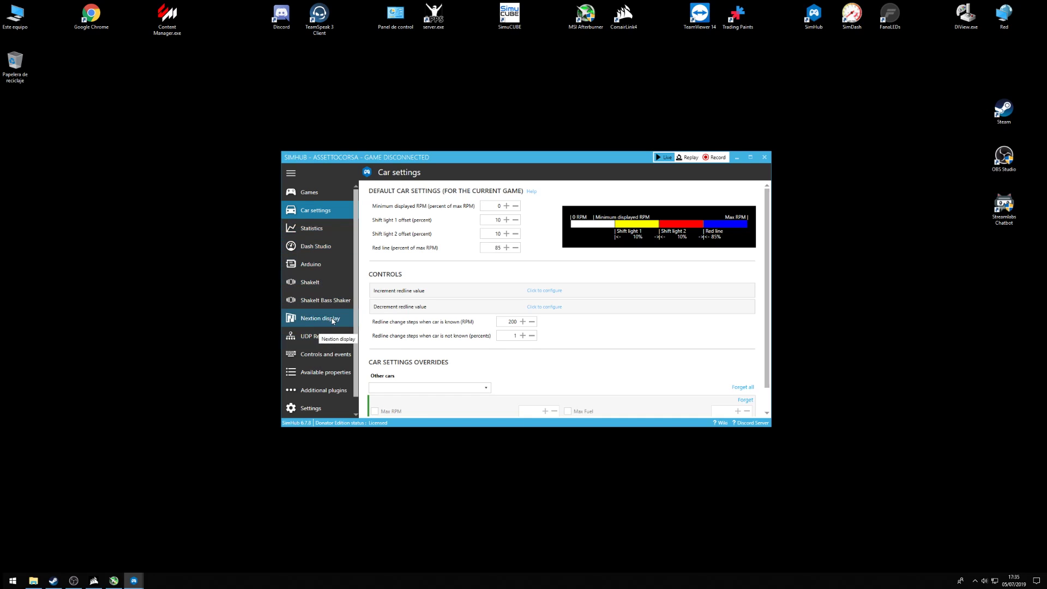
left_click(321, 246)
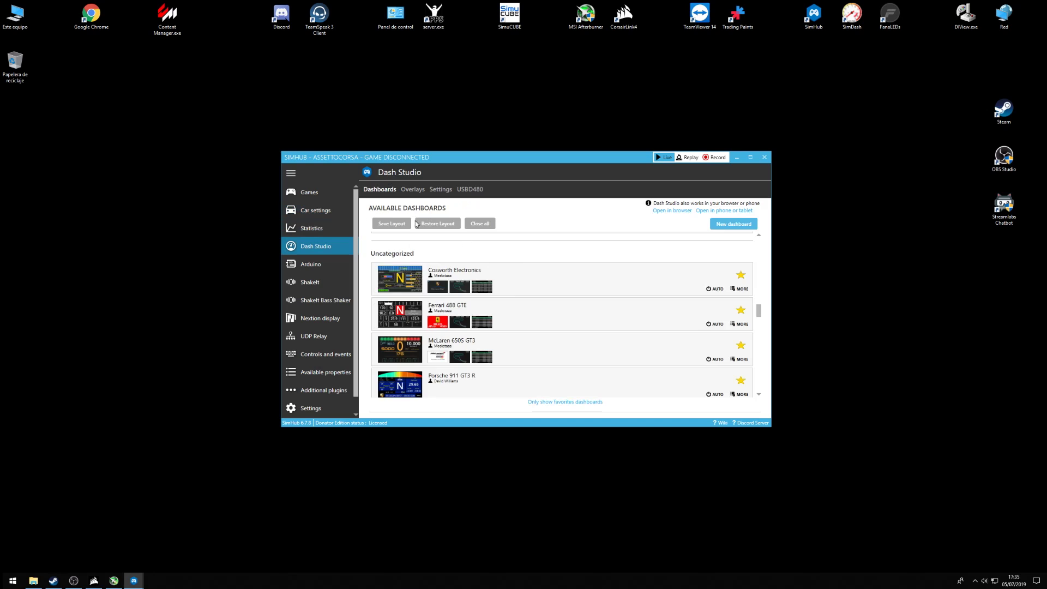
scroll(454, 289, "down", 4)
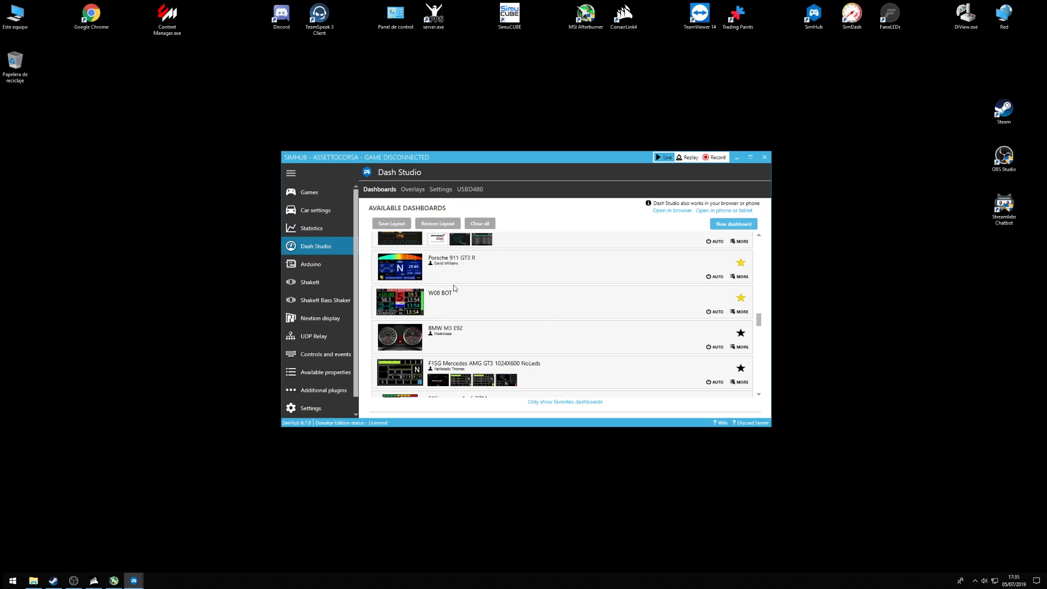
scroll(455, 289, "down", 10)
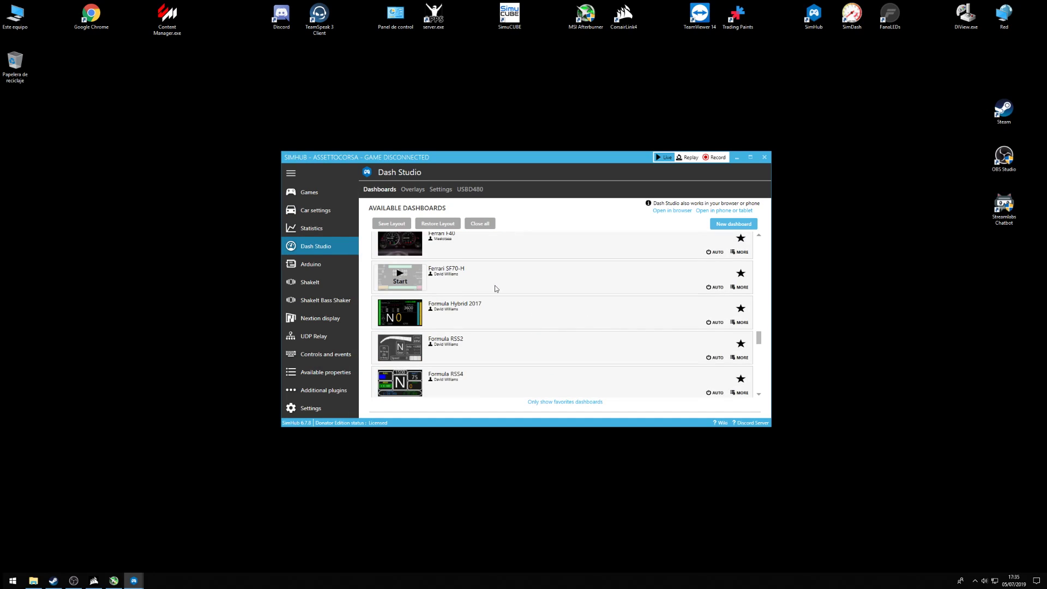
scroll(495, 286, "down", 4)
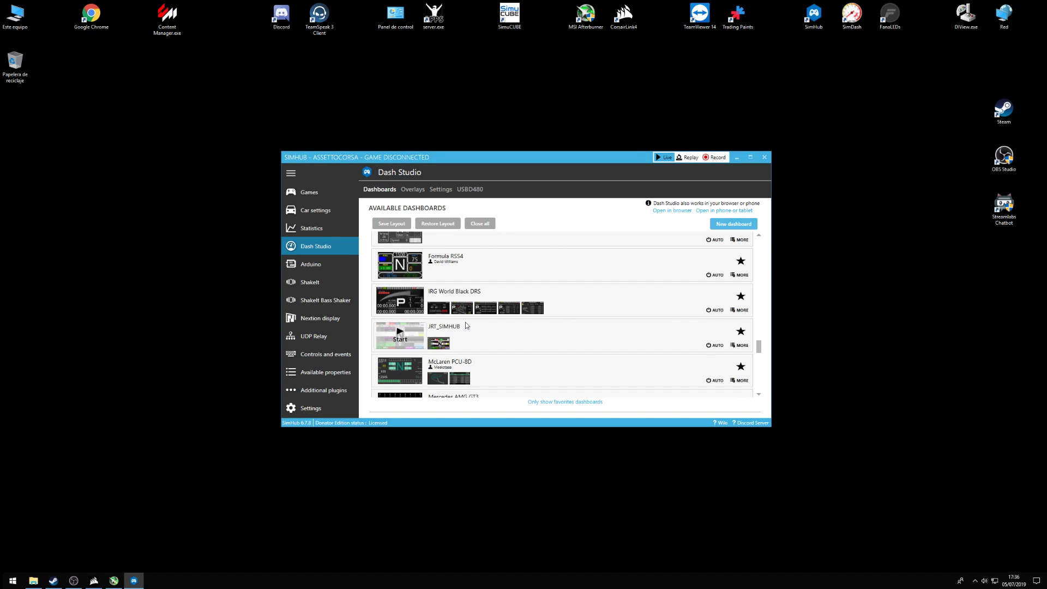
scroll(479, 313, "down", 3)
scroll(456, 331, "up", 3)
scroll(456, 331, "down", 10)
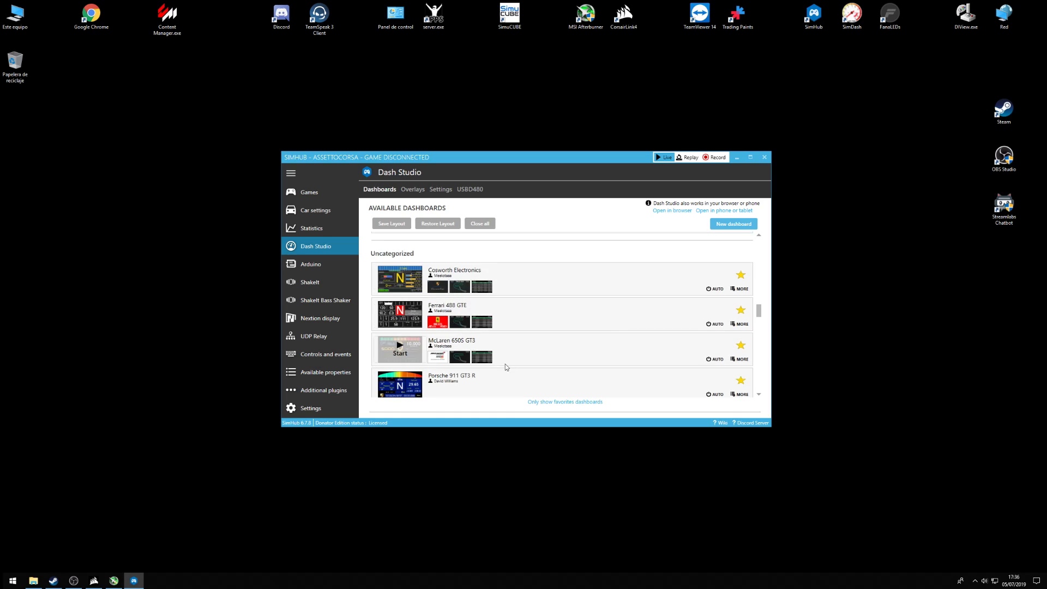
scroll(505, 365, "up", 6)
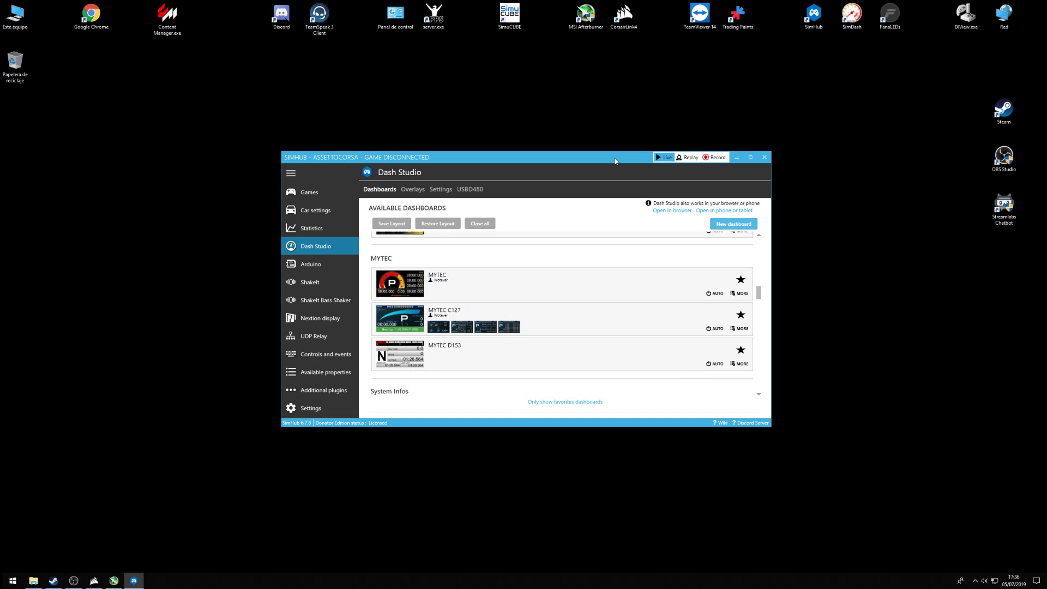
Reposition the SimHub window on the desktop while reviewing the dashboard categories from MYTEC back to AIM.
left_click_drag(615, 162, 497, 157)
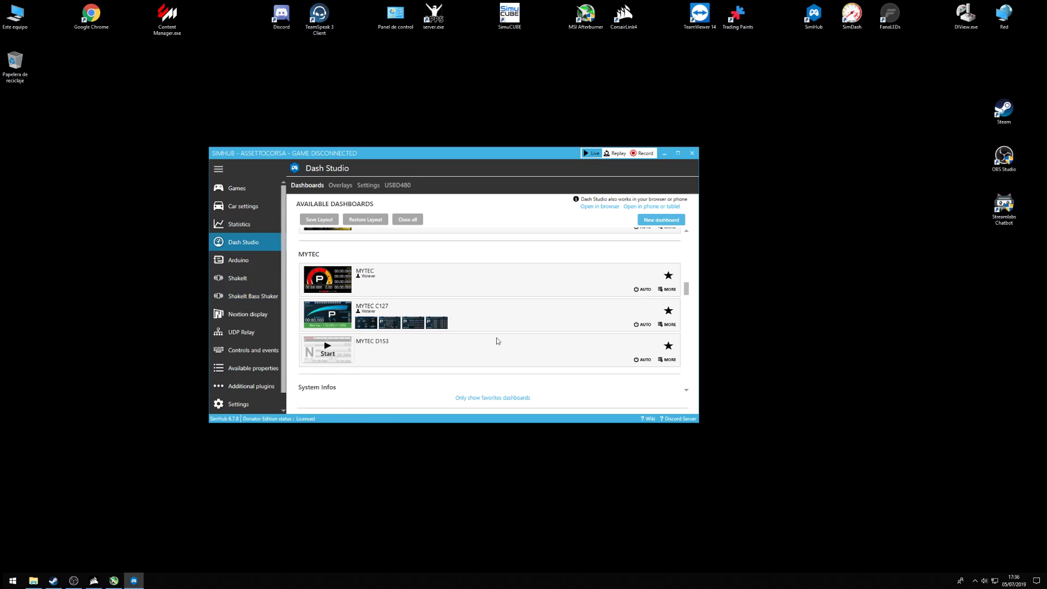
scroll(495, 340, "up", 10)
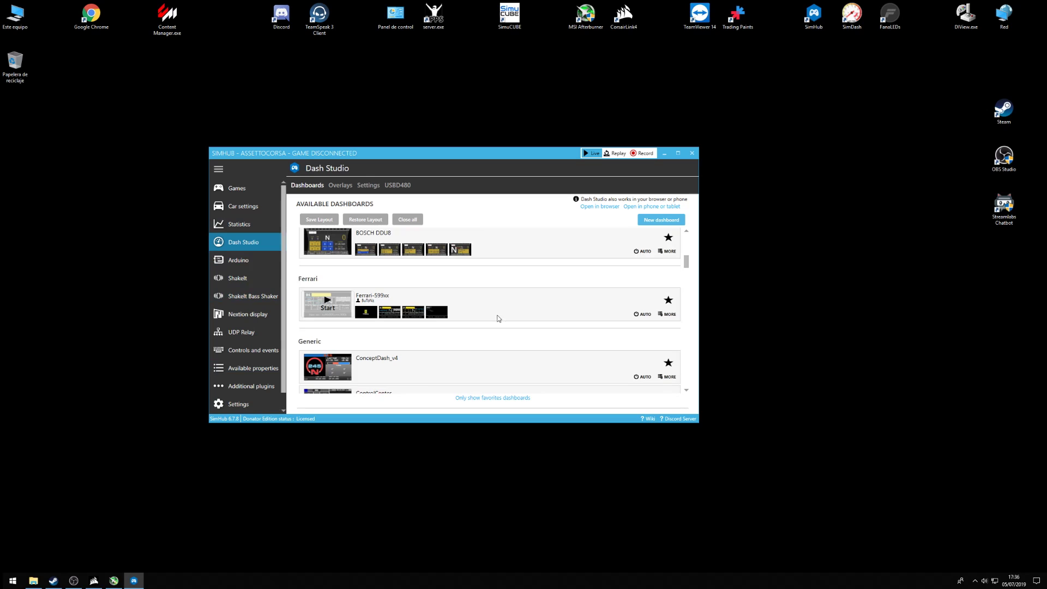
scroll(430, 310, "up", 3)
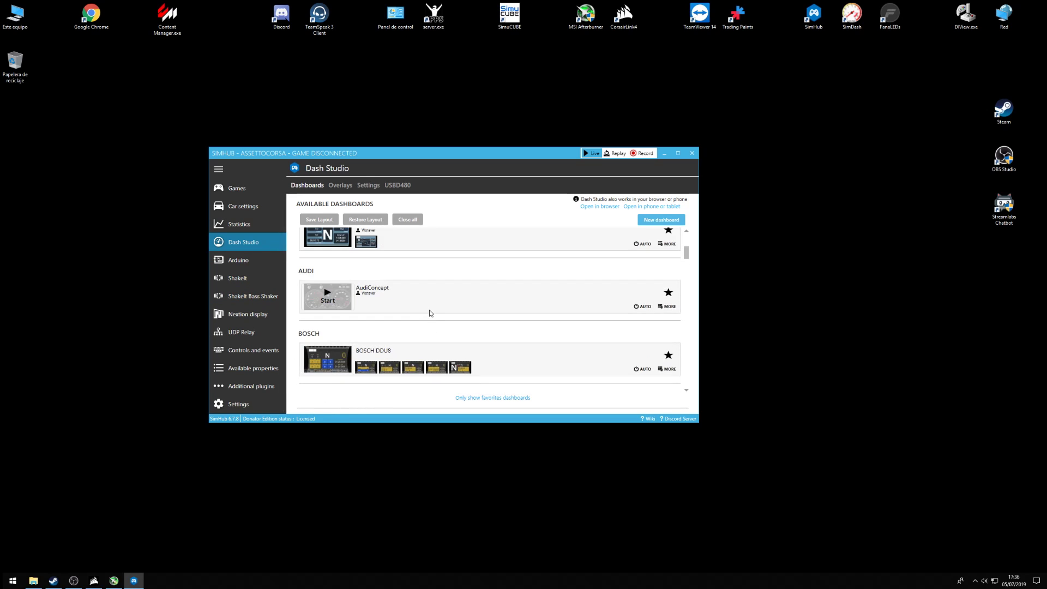
left_click_drag(459, 156, 398, 106)
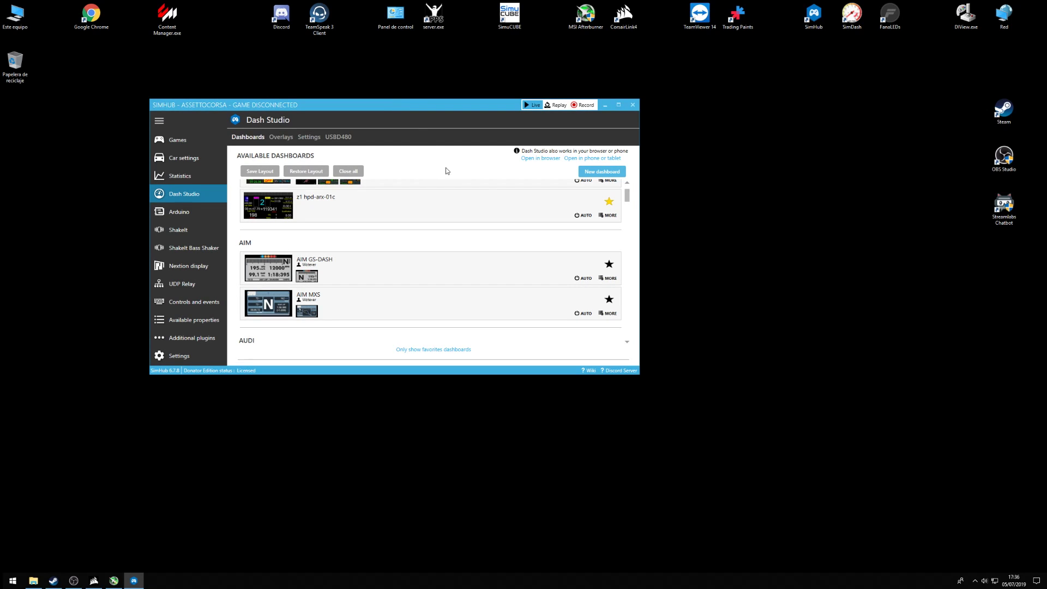
mouse_move(498, 292)
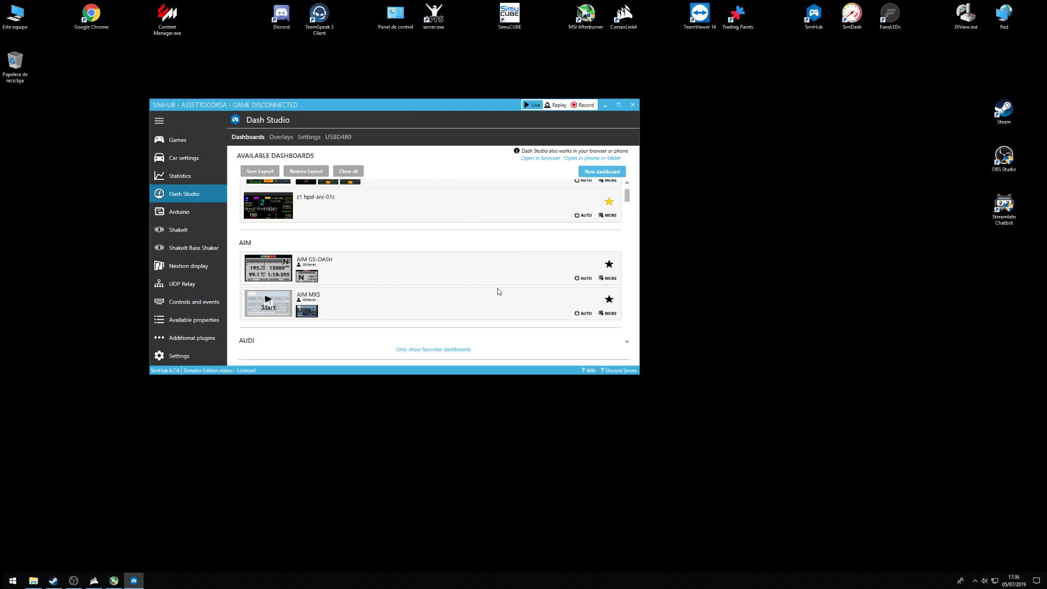
left_click_drag(436, 106, 410, 171)
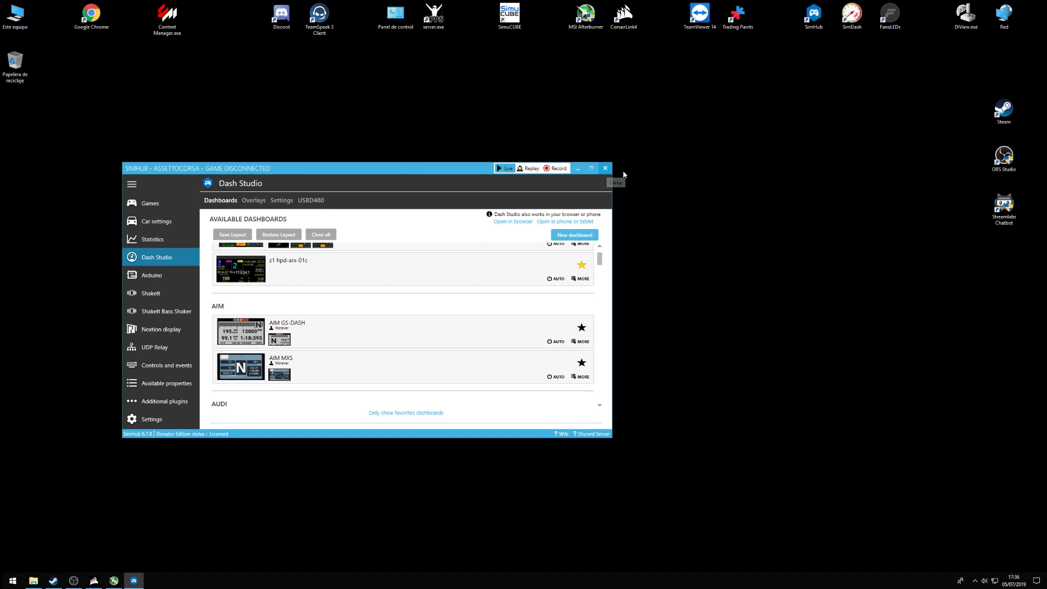
Leave SimHub for SimDash, look at the Pro Gauge device configuration and dismiss it without changes.
double_click(853, 14)
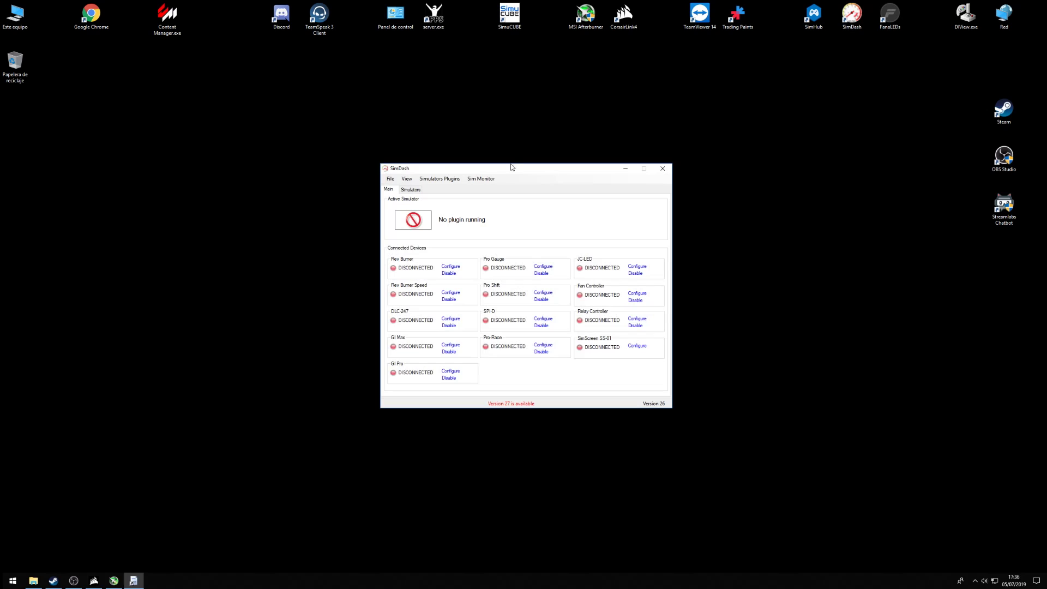
left_click_drag(517, 172, 449, 177)
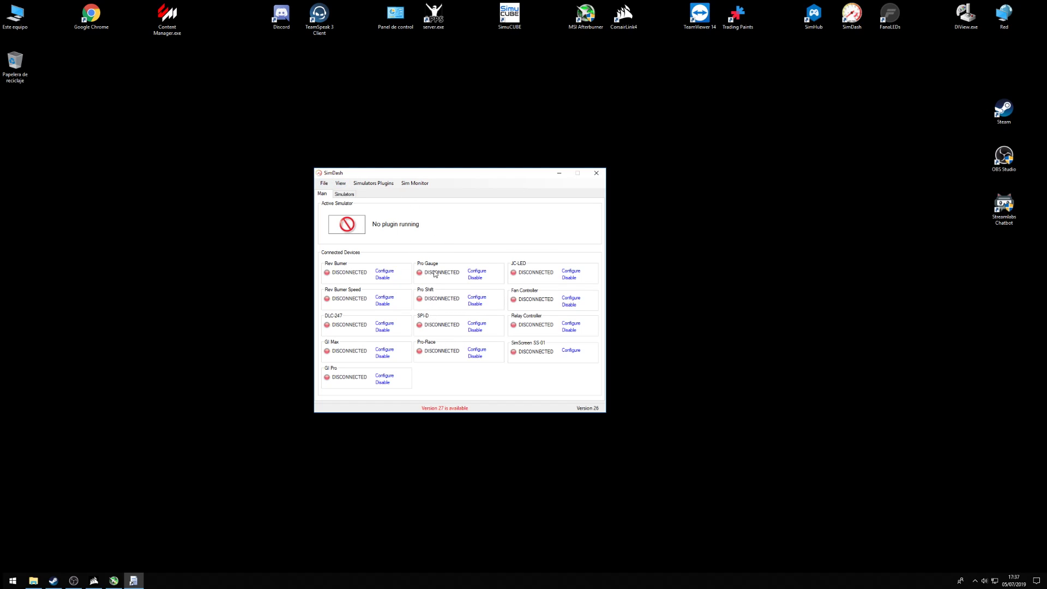
left_click(477, 271)
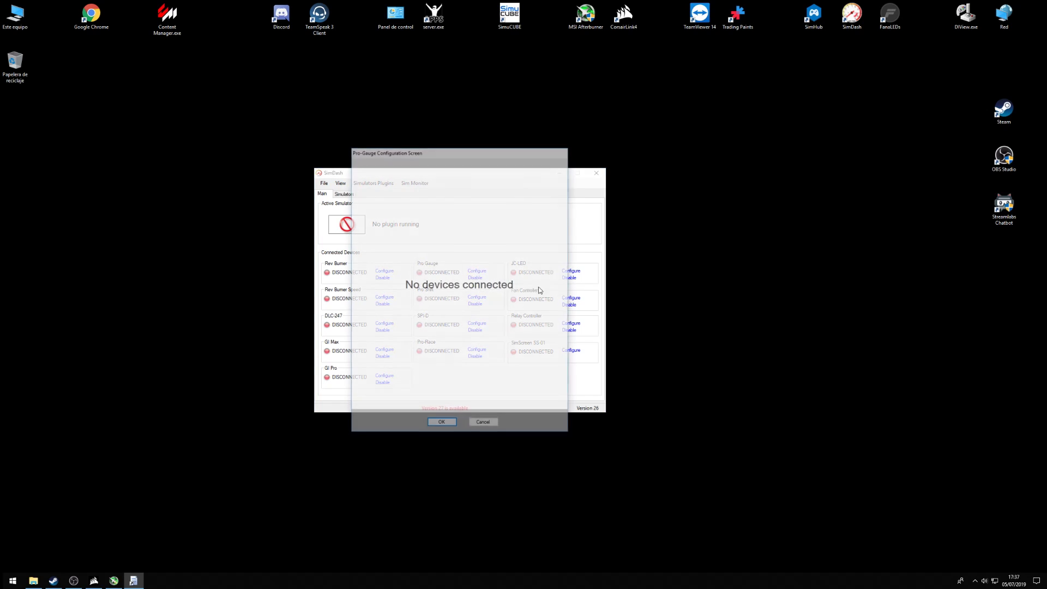
left_click(491, 424)
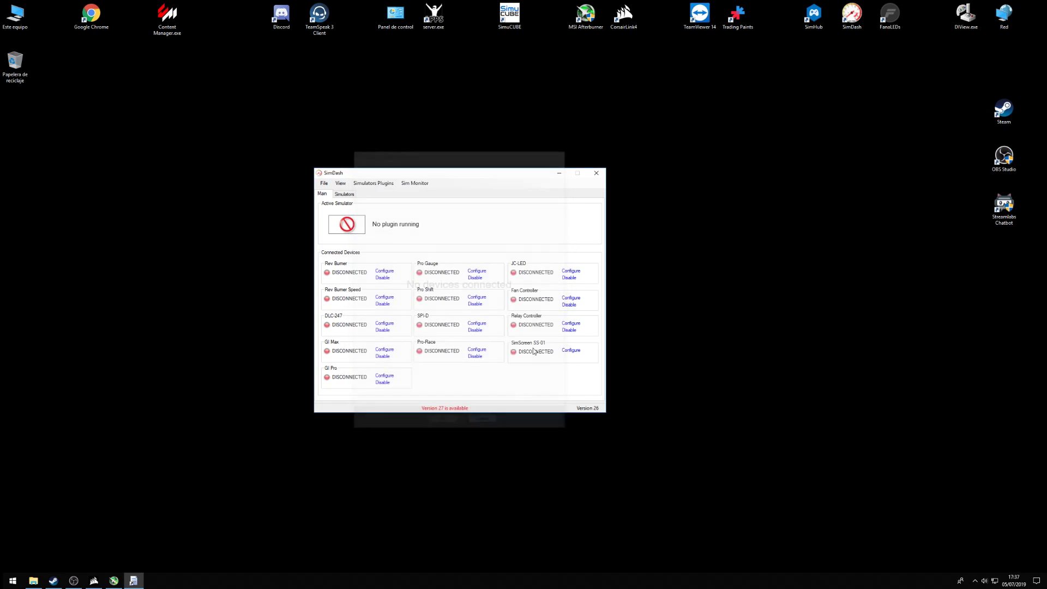
Look through SimDash's full list of supported simulators, from AC Competizione to X-Sim.
left_click(353, 194)
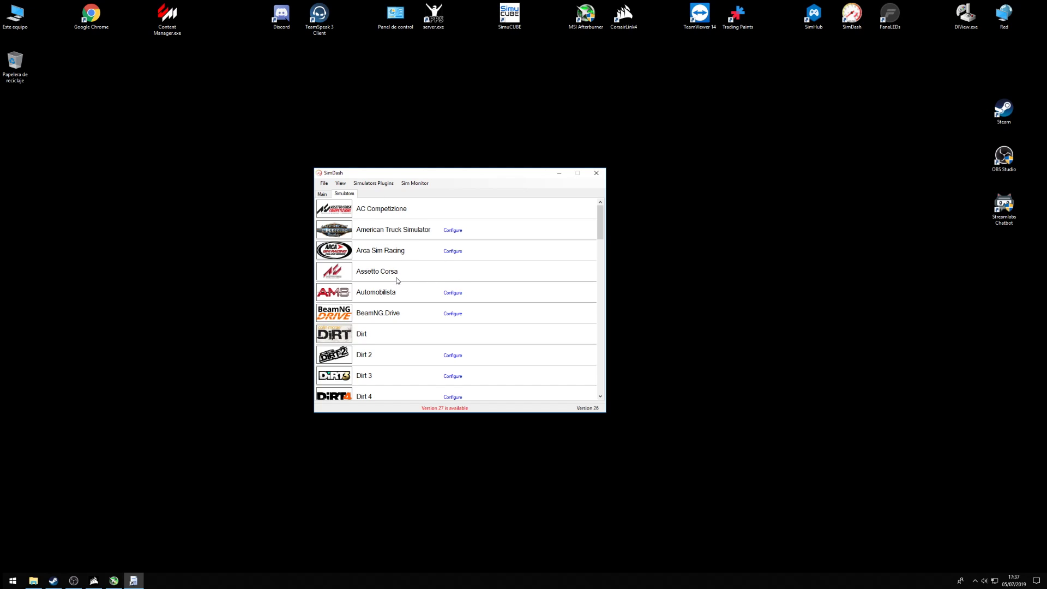
scroll(398, 281, "down", 6)
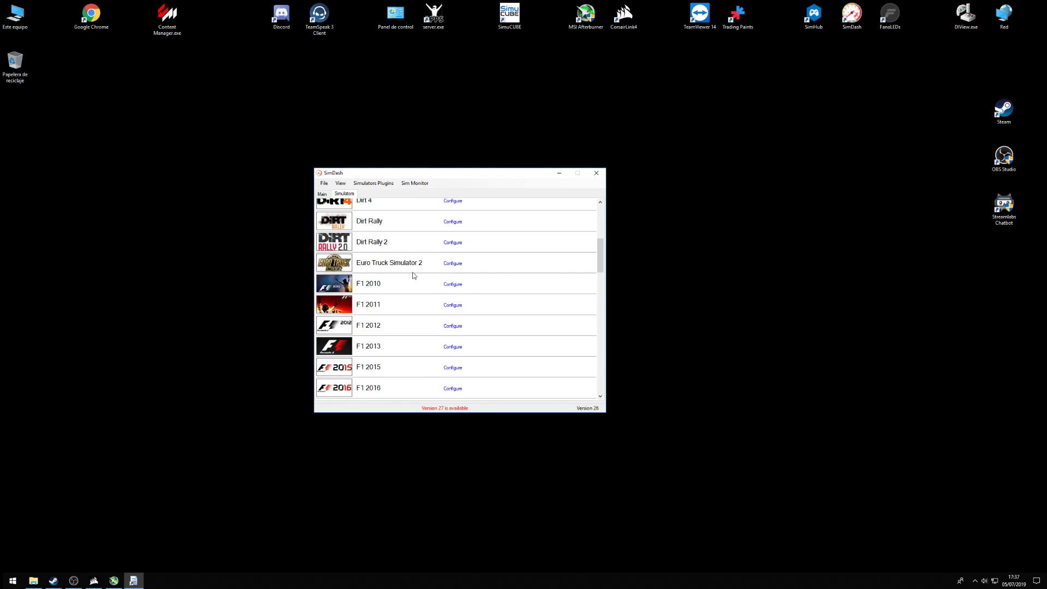
scroll(416, 276, "down", 3)
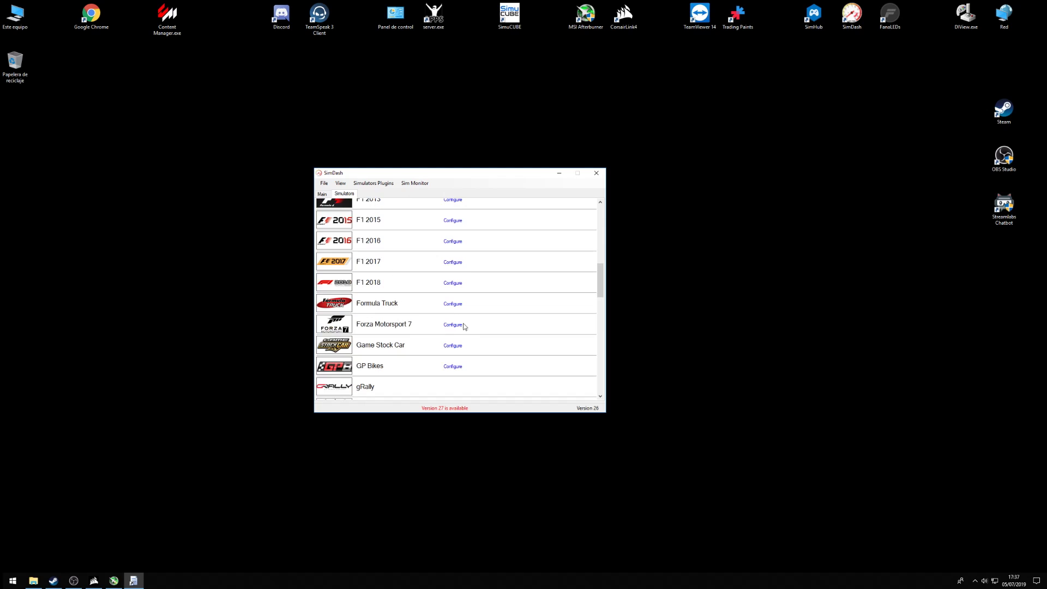
scroll(460, 325, "up", 5)
scroll(409, 250, "up", 1)
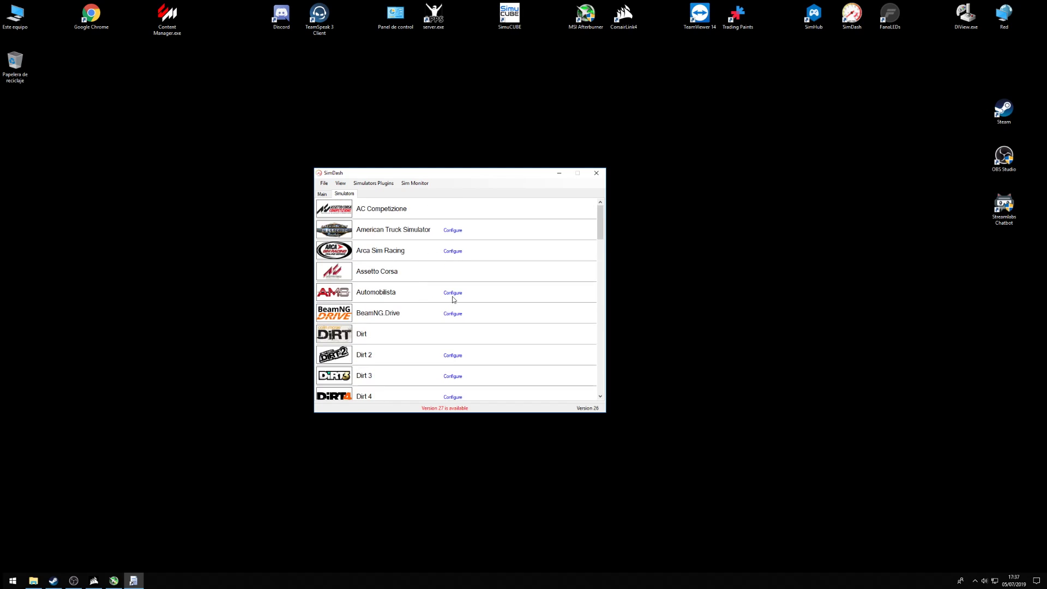
scroll(452, 299, "down", 6)
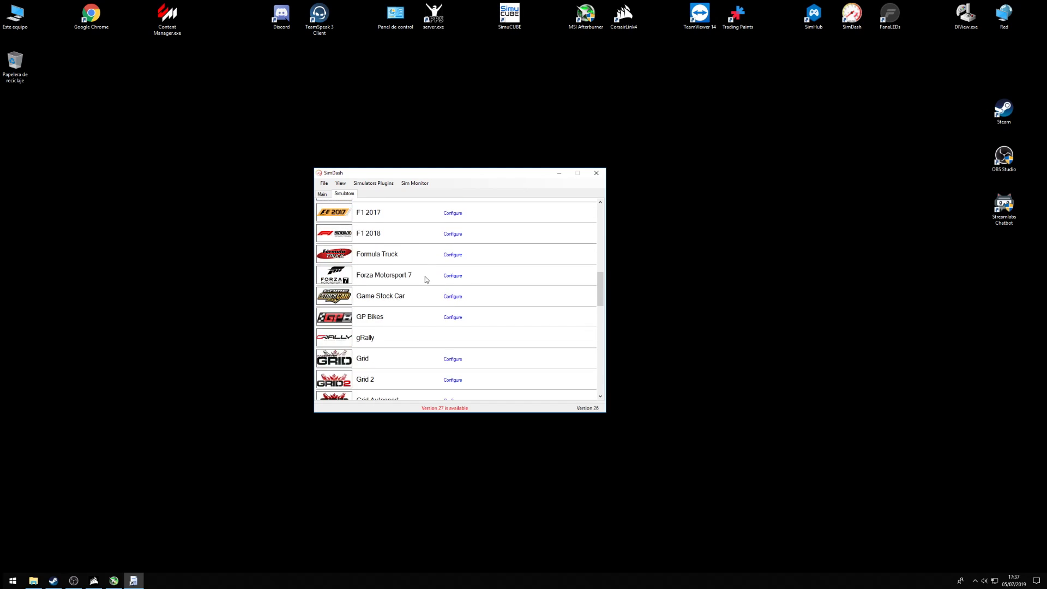
scroll(426, 279, "down", 7)
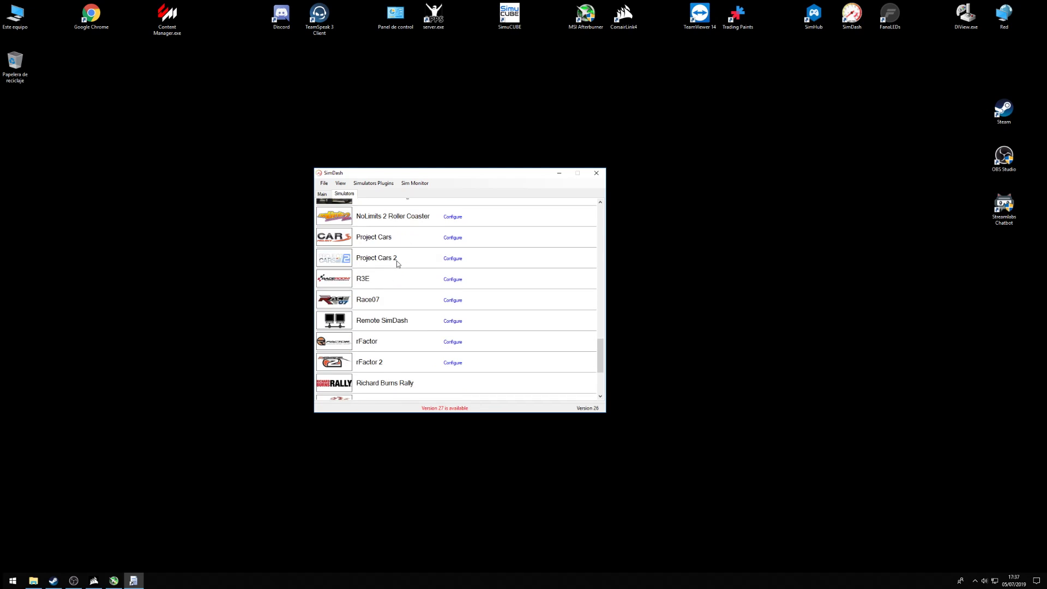
scroll(398, 263, "down", 2)
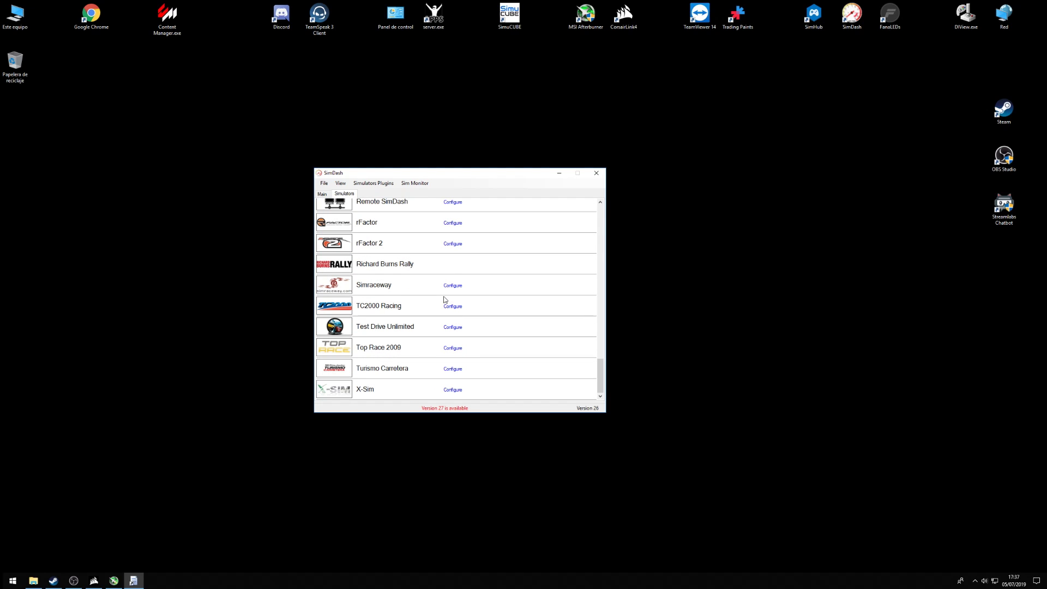
Leave SimDash for DIView and limit the watched devices to HE SIM PEDALS by deselecting Arduino Leonardo.
scroll(444, 299, "up", 15)
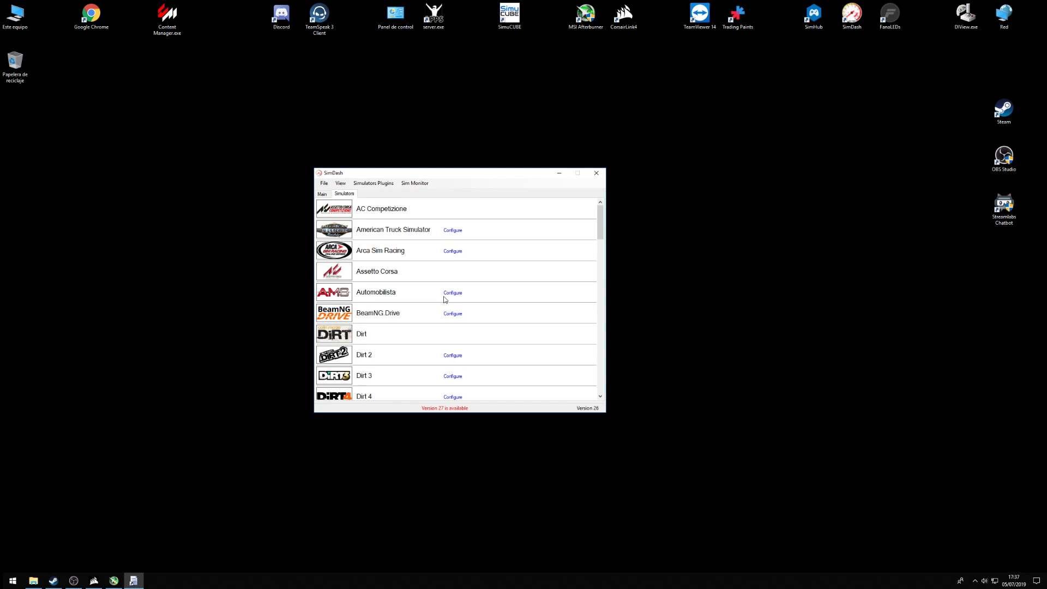
left_click(597, 173)
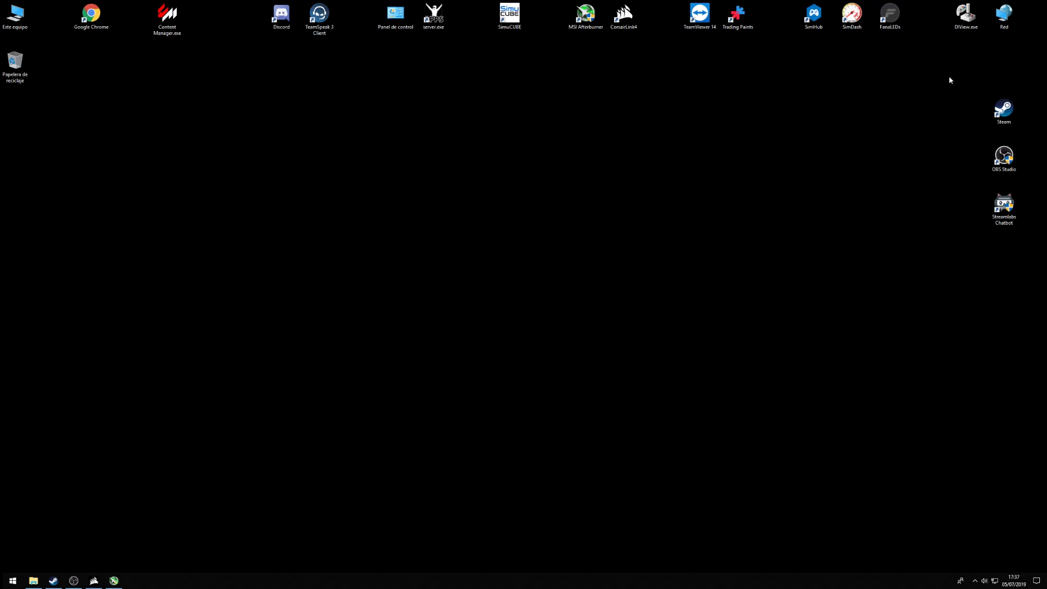
left_click(966, 15)
key("Return")
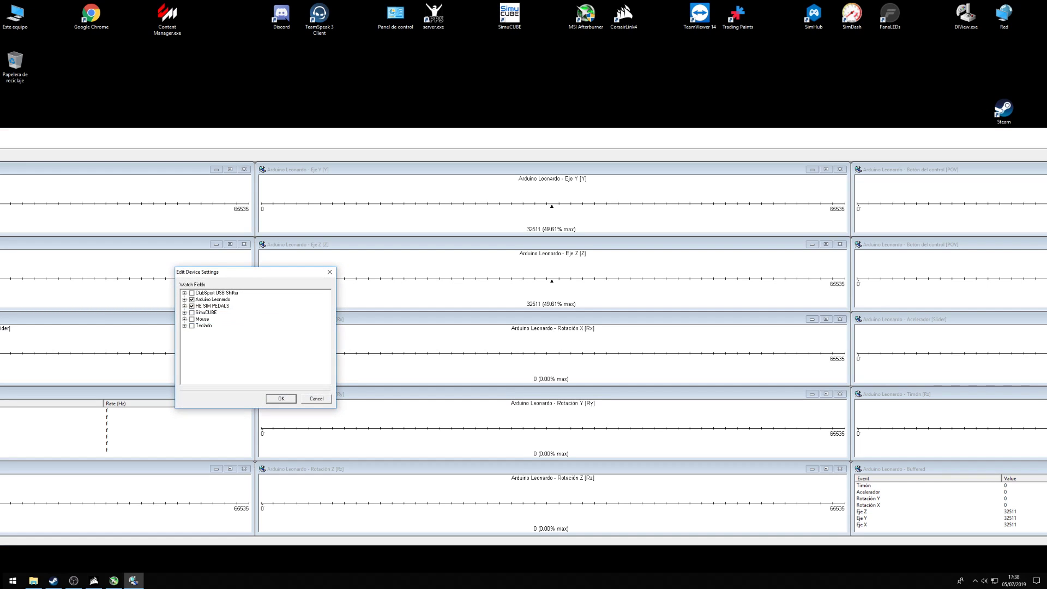
left_click(192, 301)
left_click(192, 299)
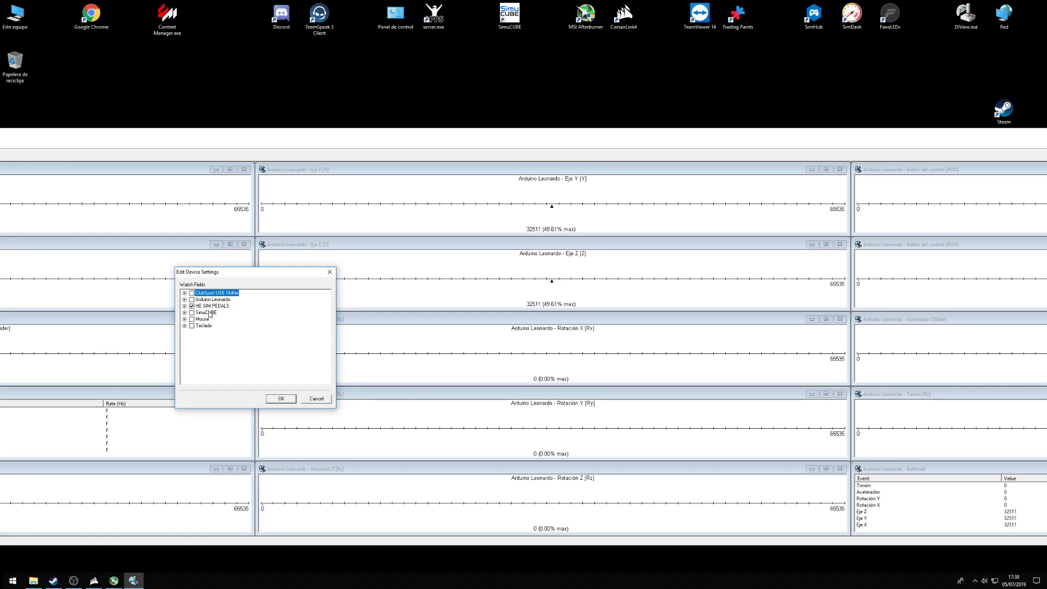
left_click(293, 399)
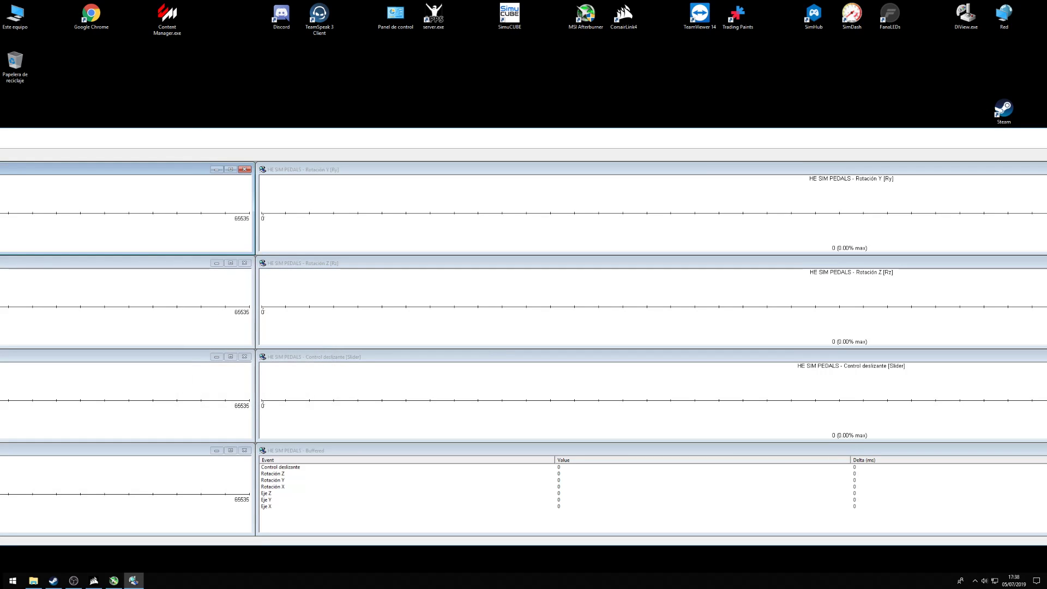
Bring the DIView window fully onto the screen and maximize it to show all HE SIM PEDALS axes.
left_click_drag(2, 135, 323, 126)
left_click(763, 253)
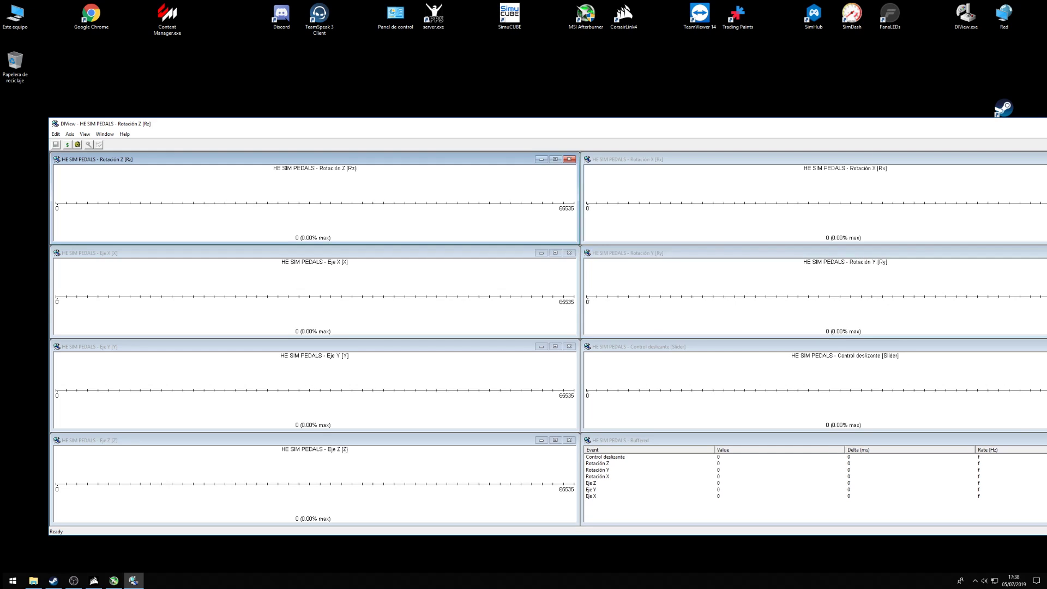
double_click(808, 126)
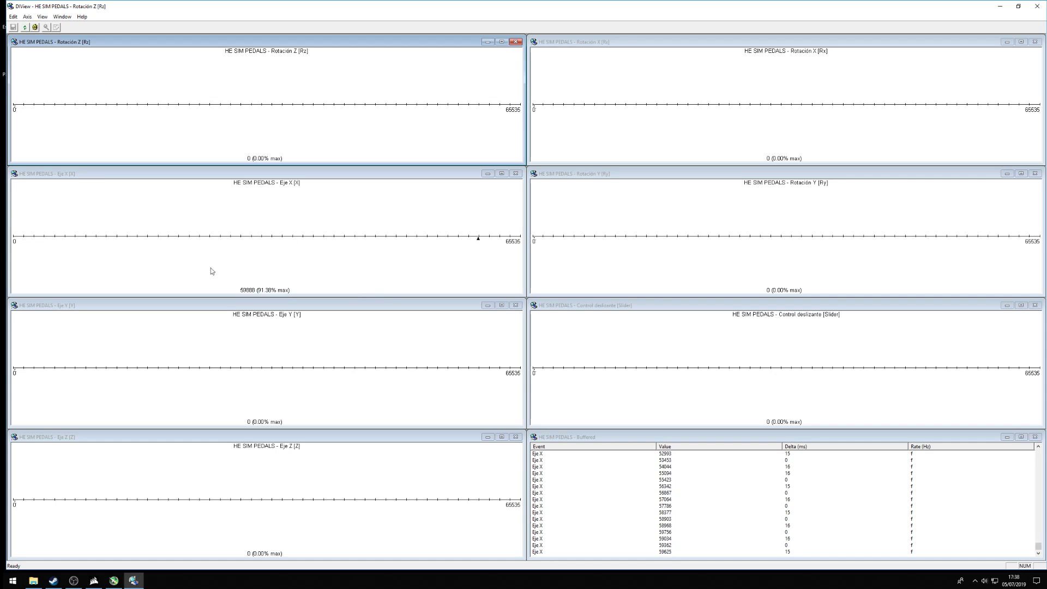
Look at the Eje X calibration of the HE SIM PEDALS without changing it, display that axis's raw data, and close DIView.
right_click(234, 261)
left_click(261, 286)
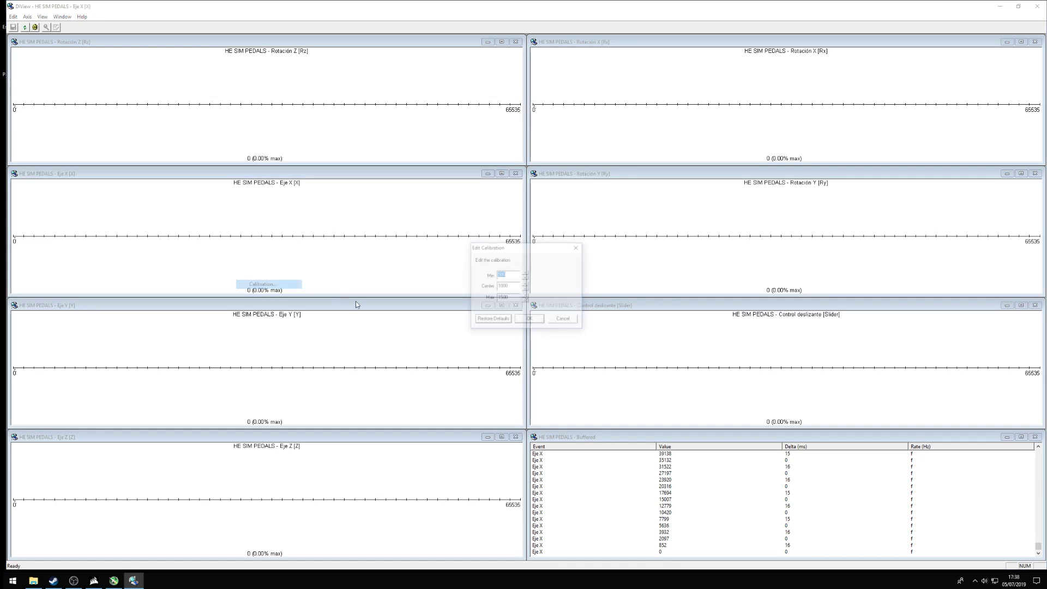
left_click(563, 319)
right_click(335, 277)
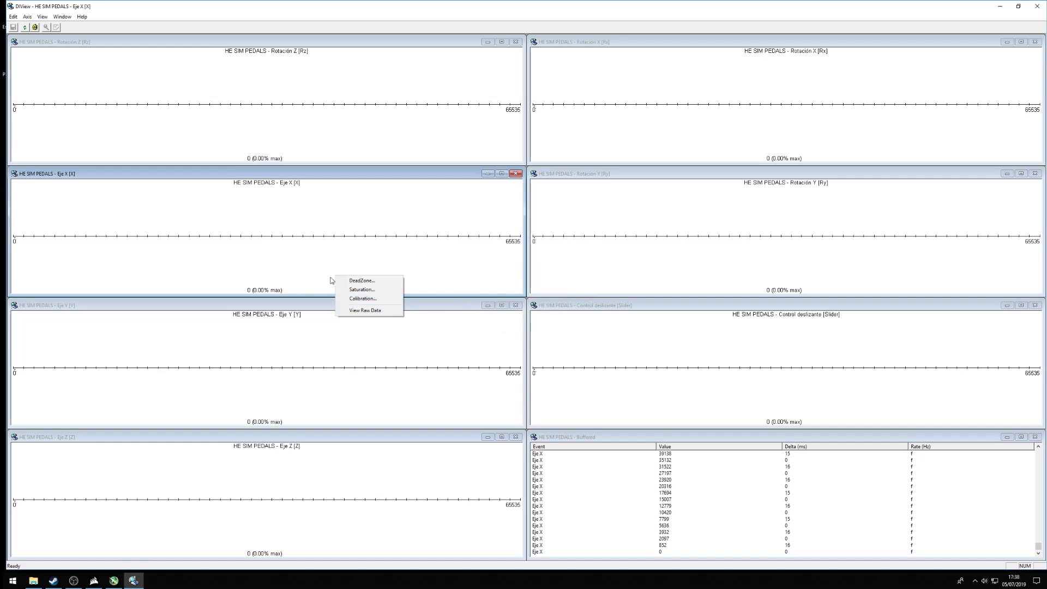
left_click(361, 310)
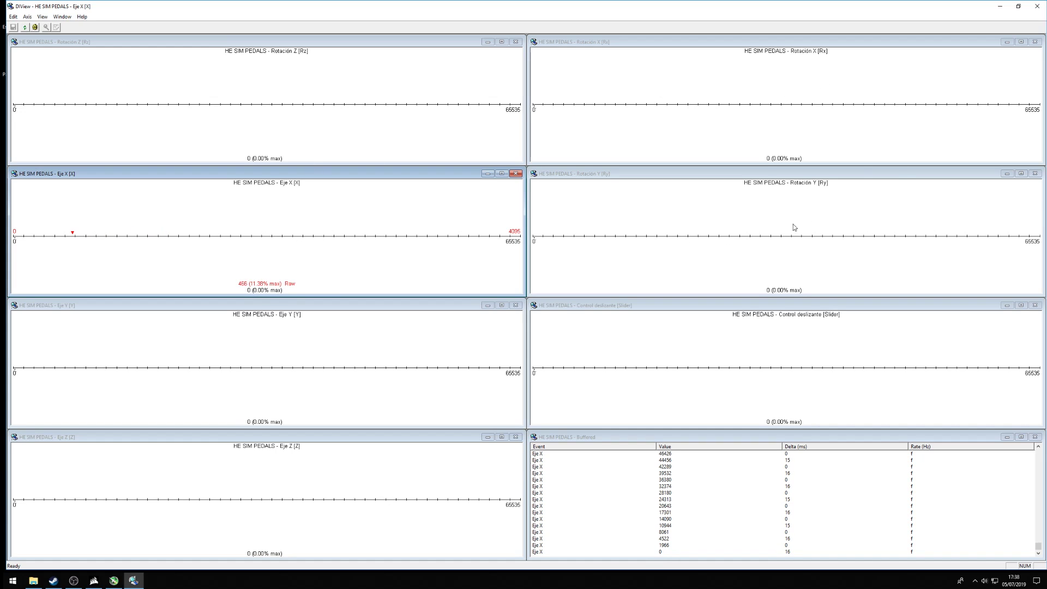
left_click(1037, 6)
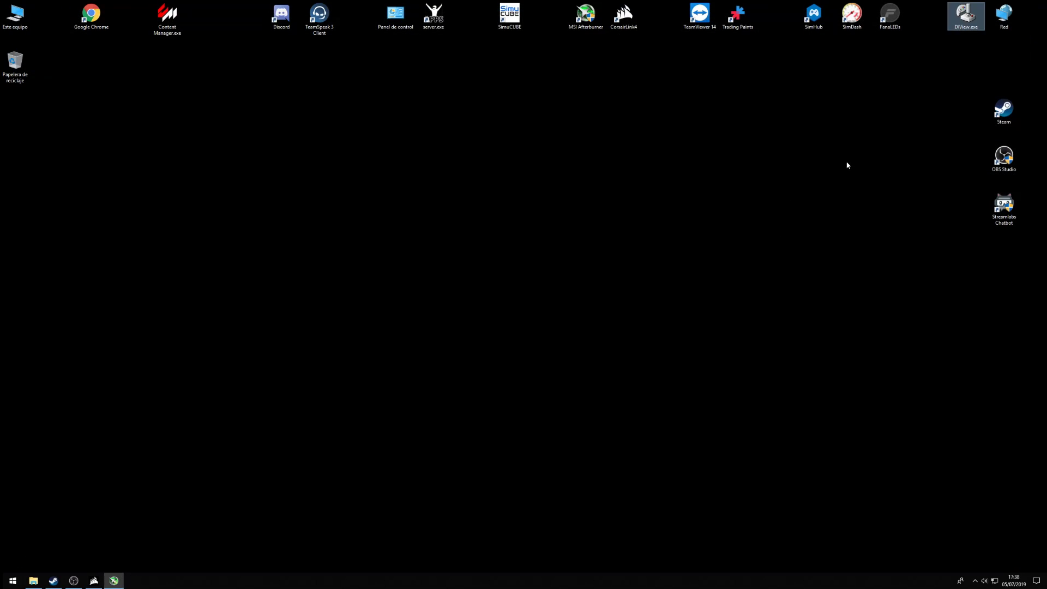
Open Steam and review the library's games from City Car Driving through the DiRT titles to DiRT Rally 2.0.
left_click(1002, 112)
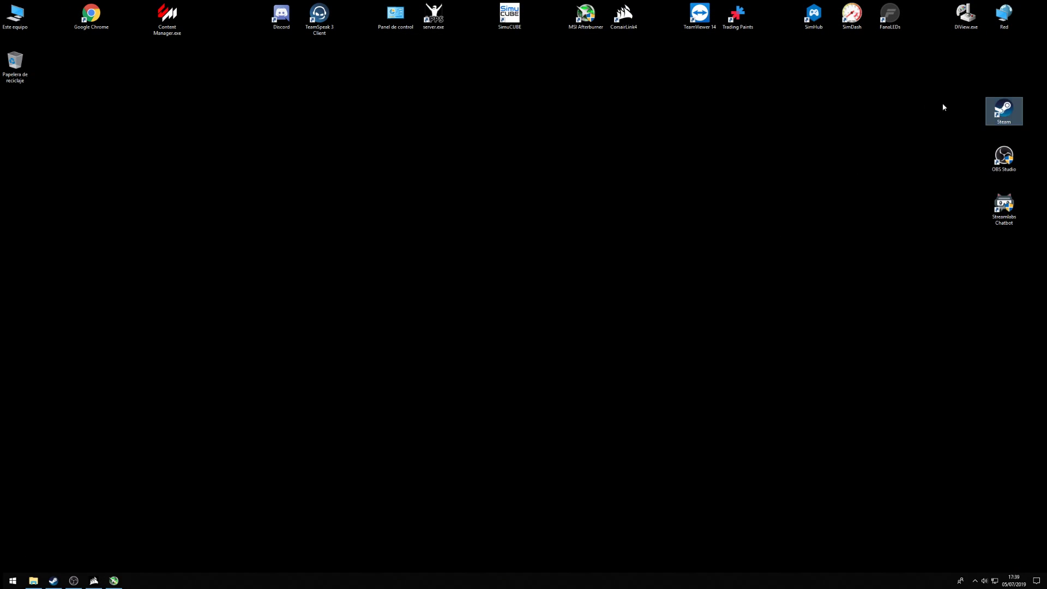
key("Return")
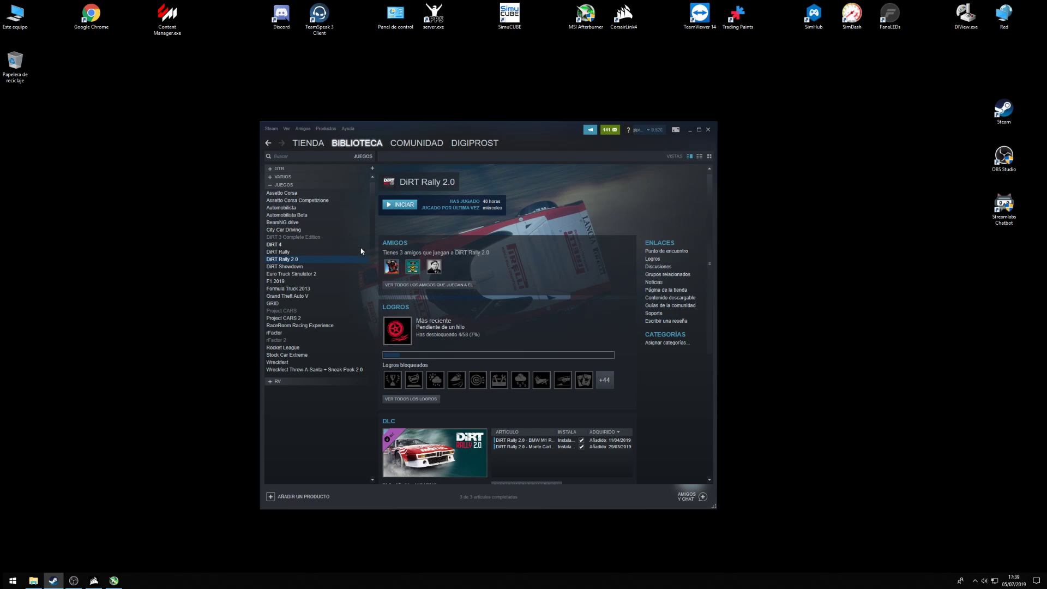
left_click(290, 231)
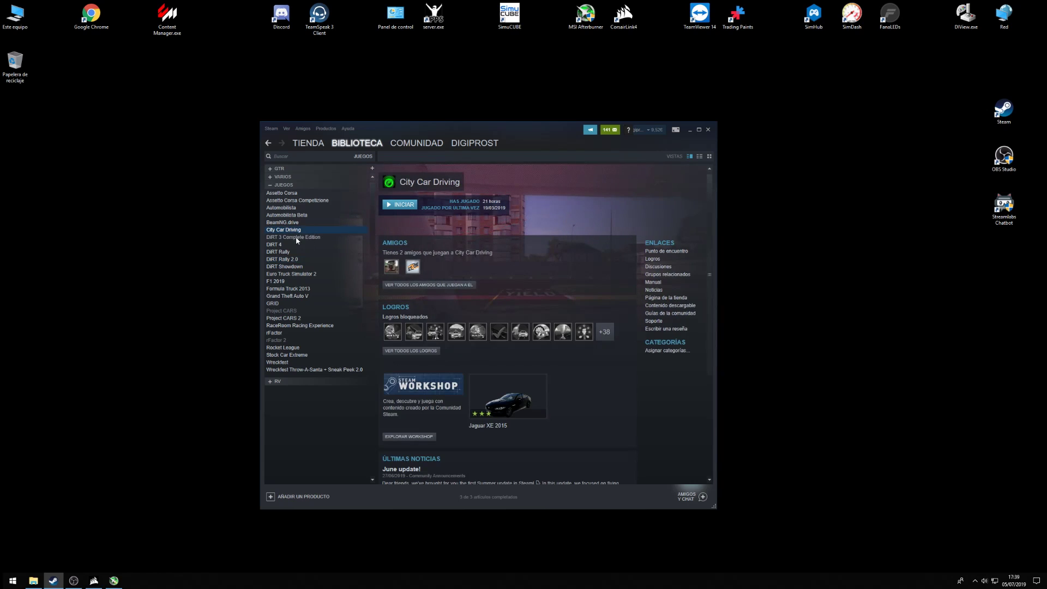
left_click(283, 237)
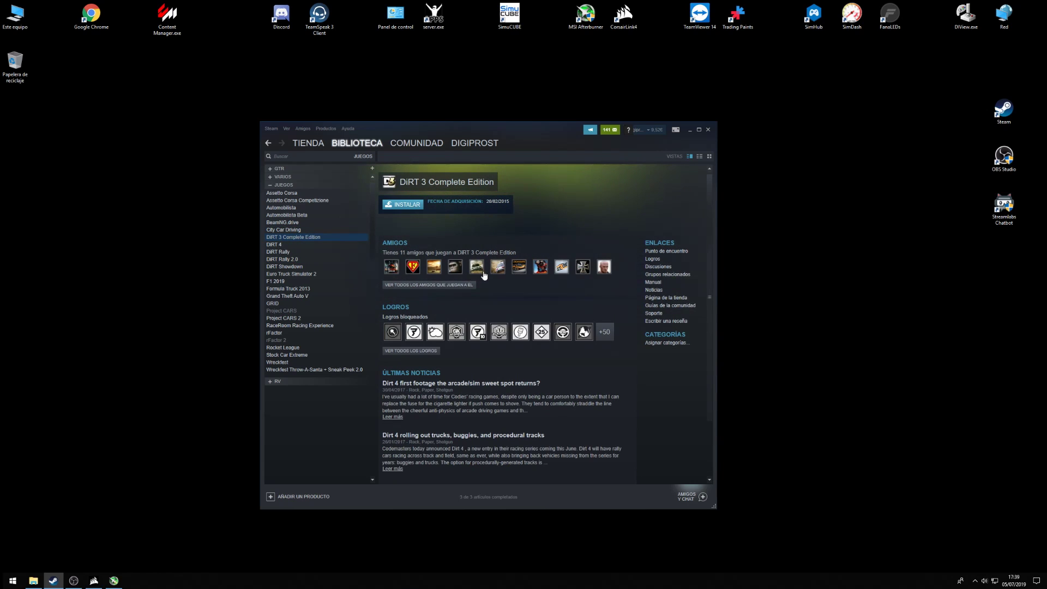
left_click(274, 244)
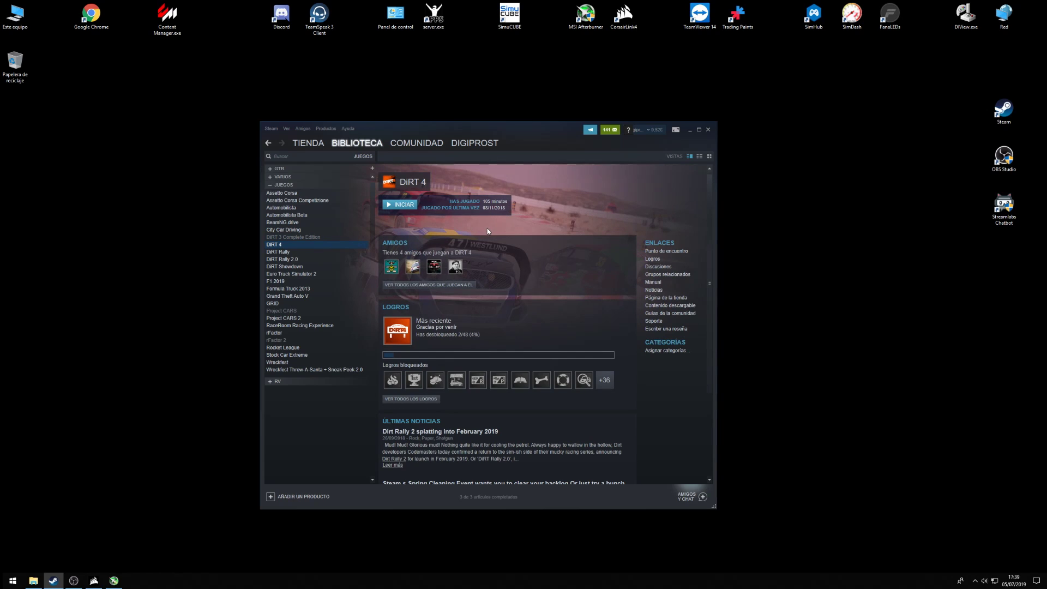
left_click(283, 251)
left_click(282, 260)
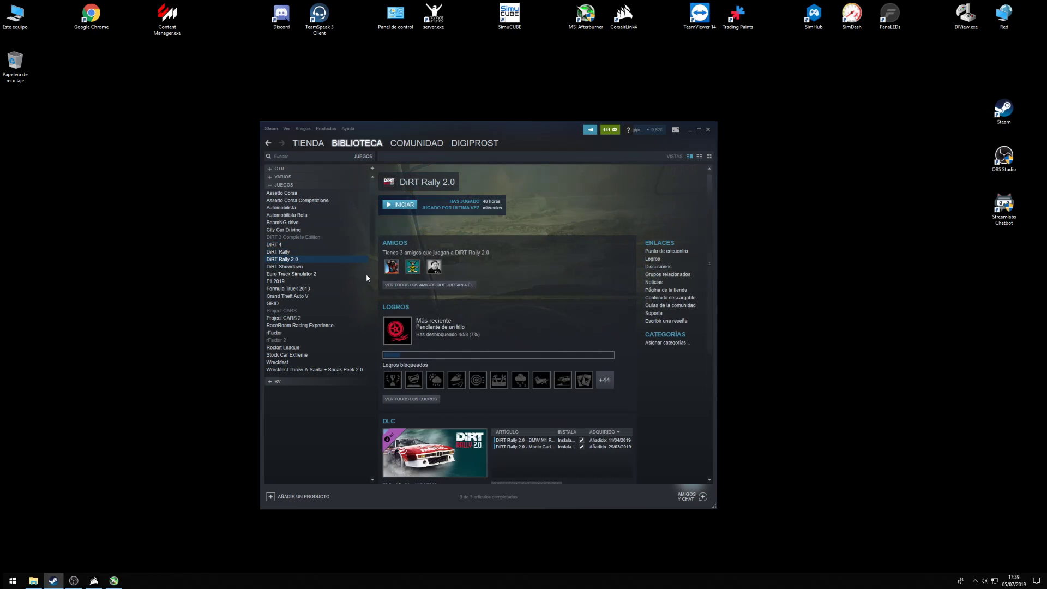
Review the library entries for Euro Truck Simulator 2, F1 2019, Formula Truck 2013 and Grand Theft Auto V.
left_click(289, 274)
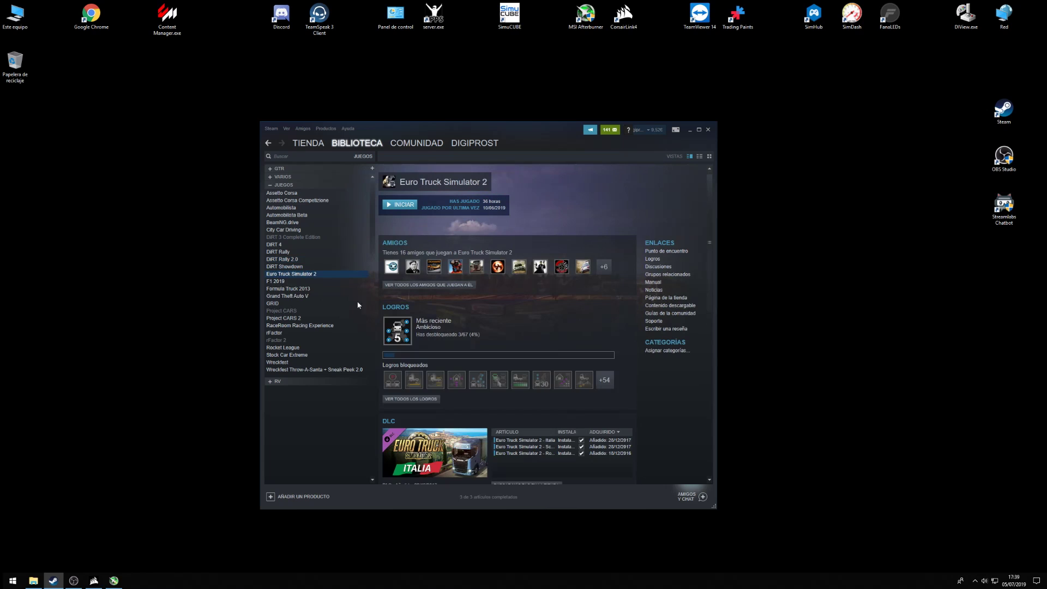
left_click(276, 281)
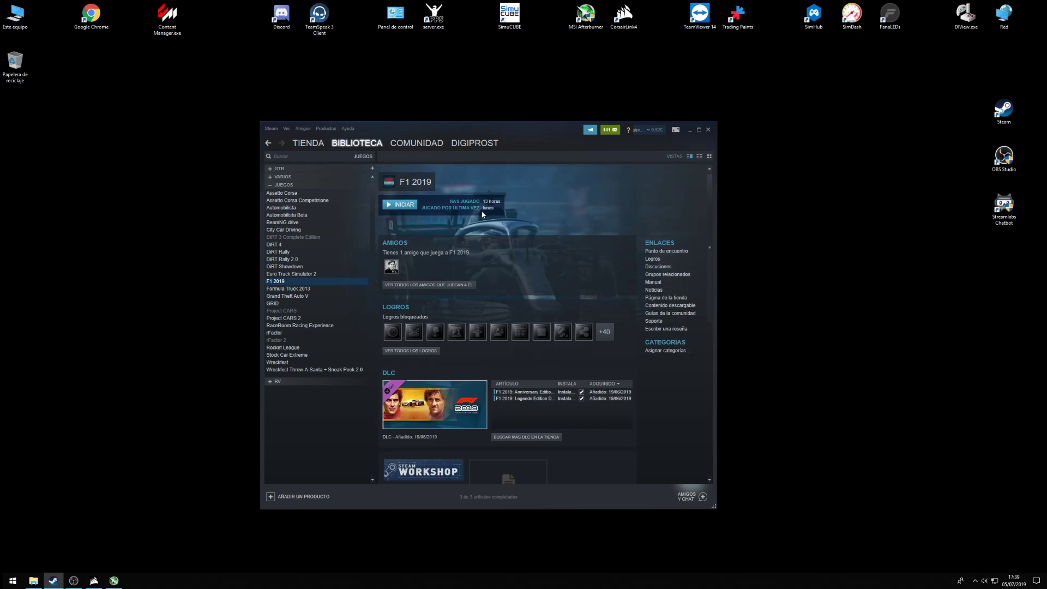
left_click(279, 295)
left_click(280, 289)
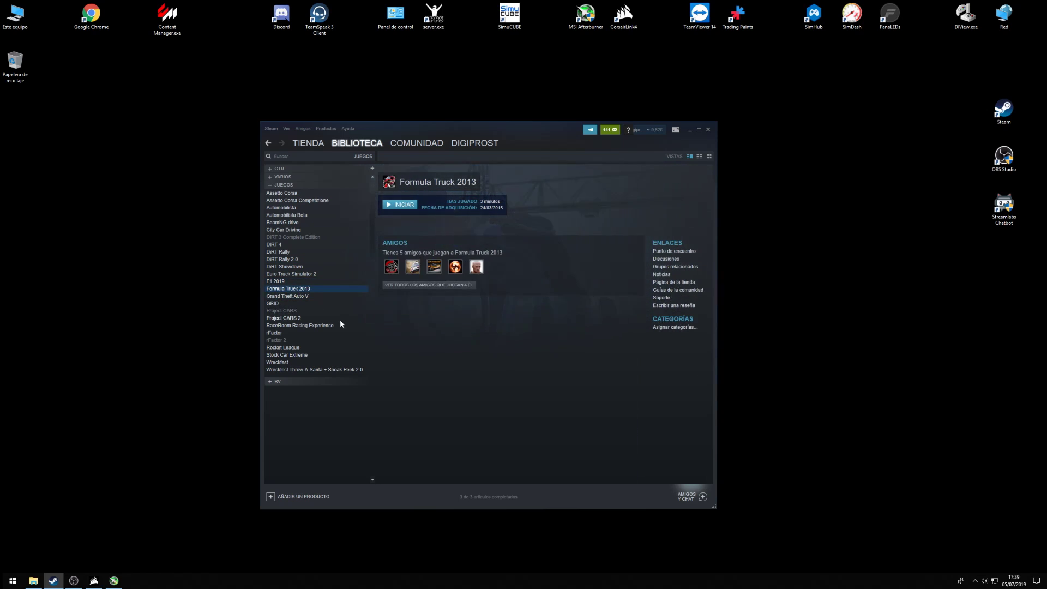
left_click(328, 303)
left_click(297, 296)
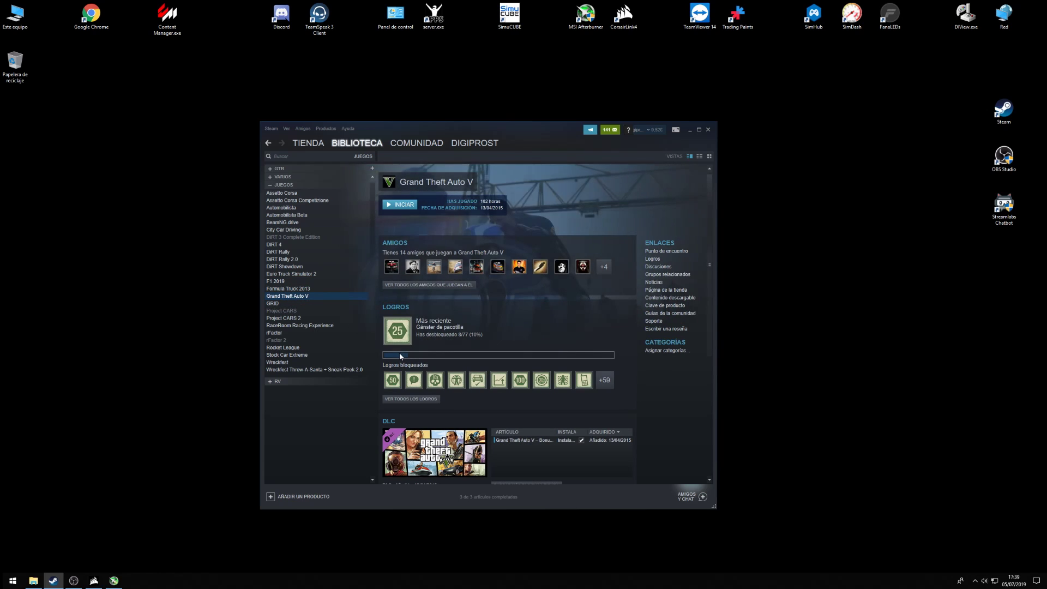
Continue through the library from GRID and Project CARS 2 past RaceRoom Racing Experience and rFactor 2 to Wreckfest.
left_click(288, 303)
left_click(287, 318)
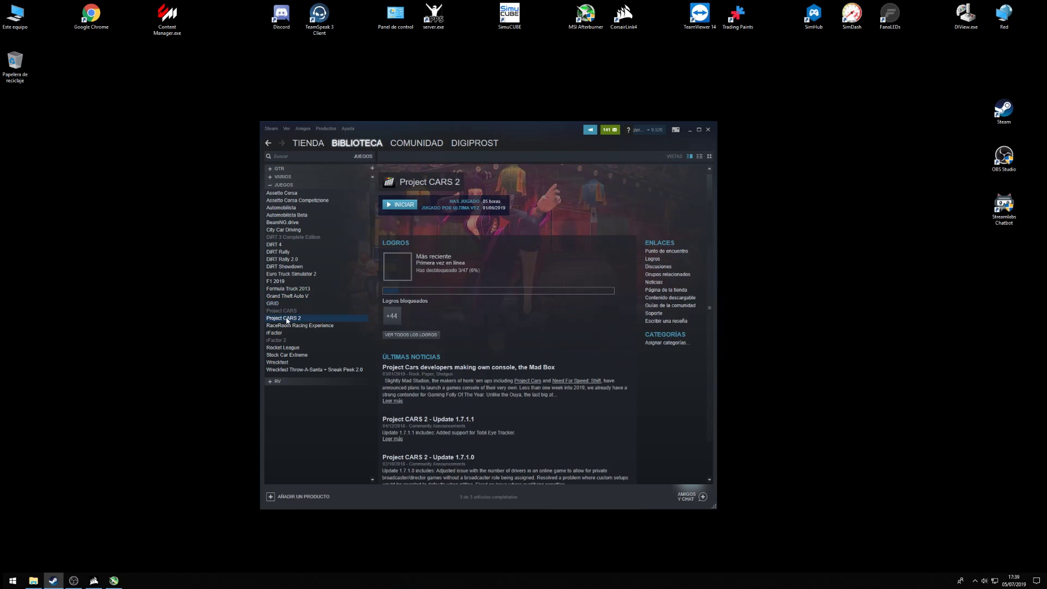
left_click(290, 325)
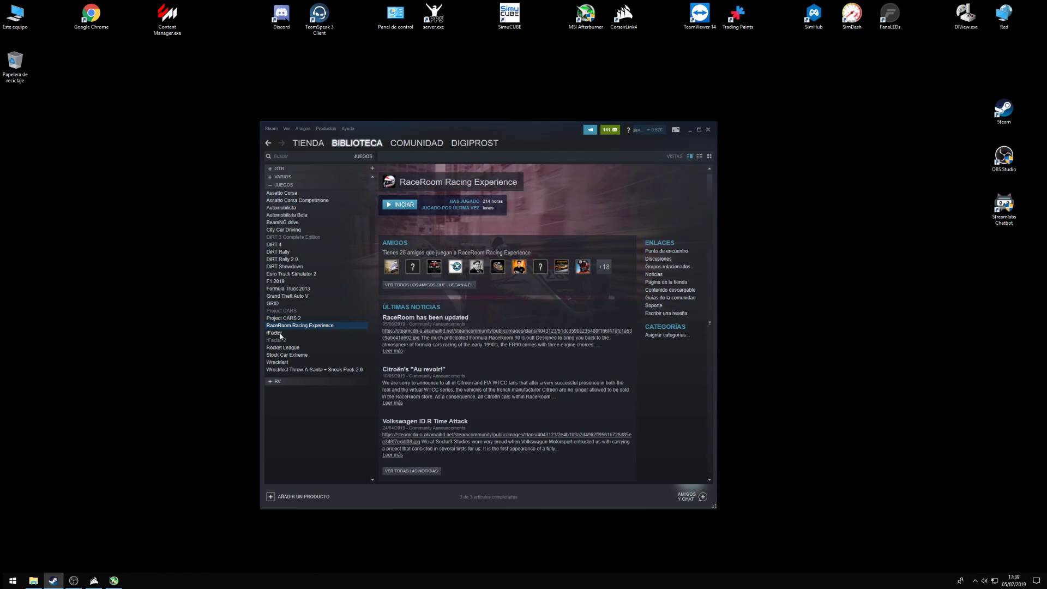
left_click(281, 339)
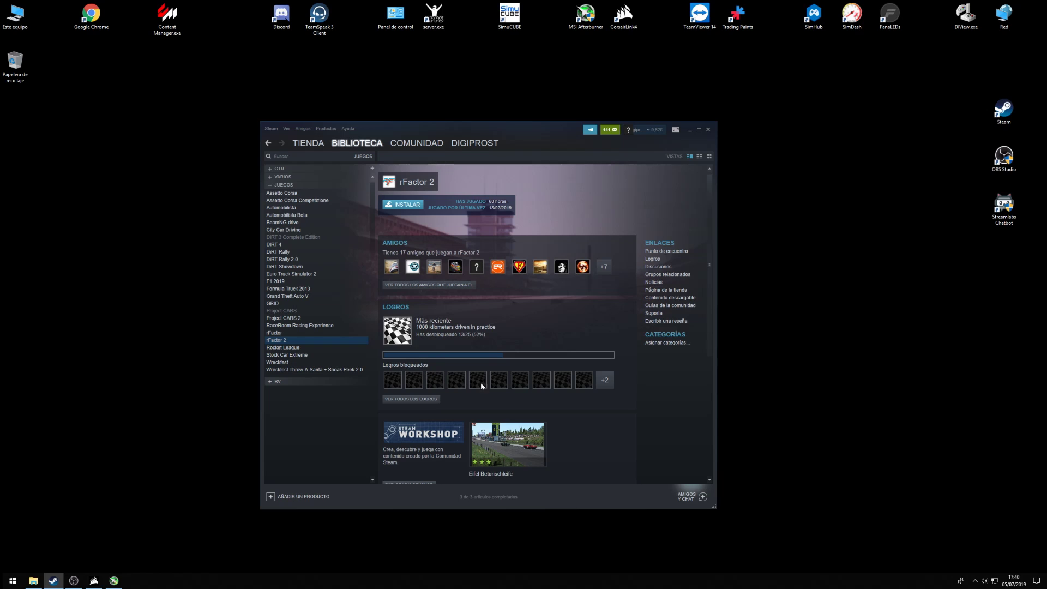
key("Down")
key("Down")
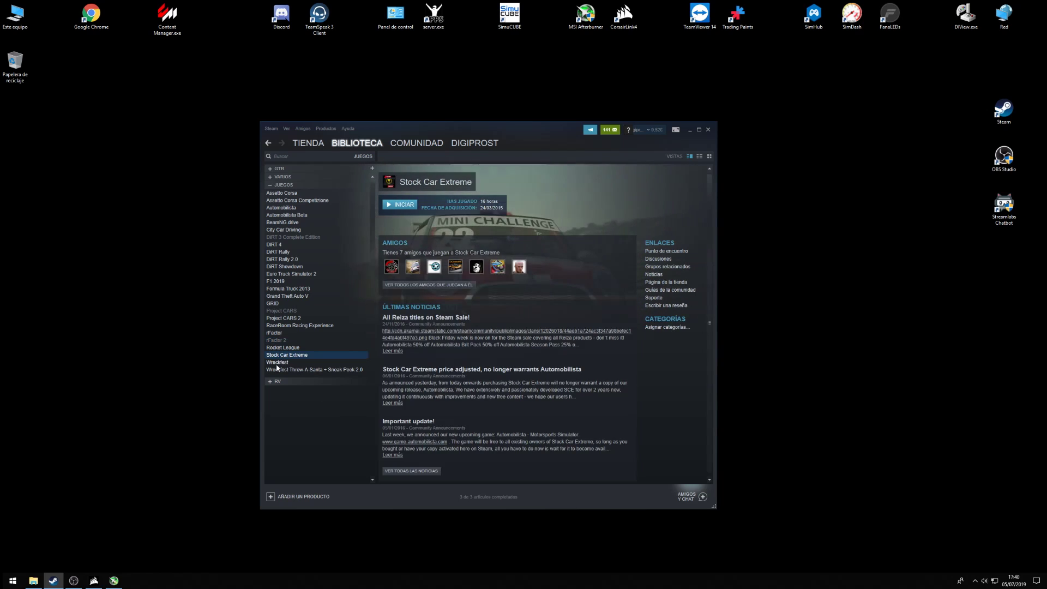
key("Down")
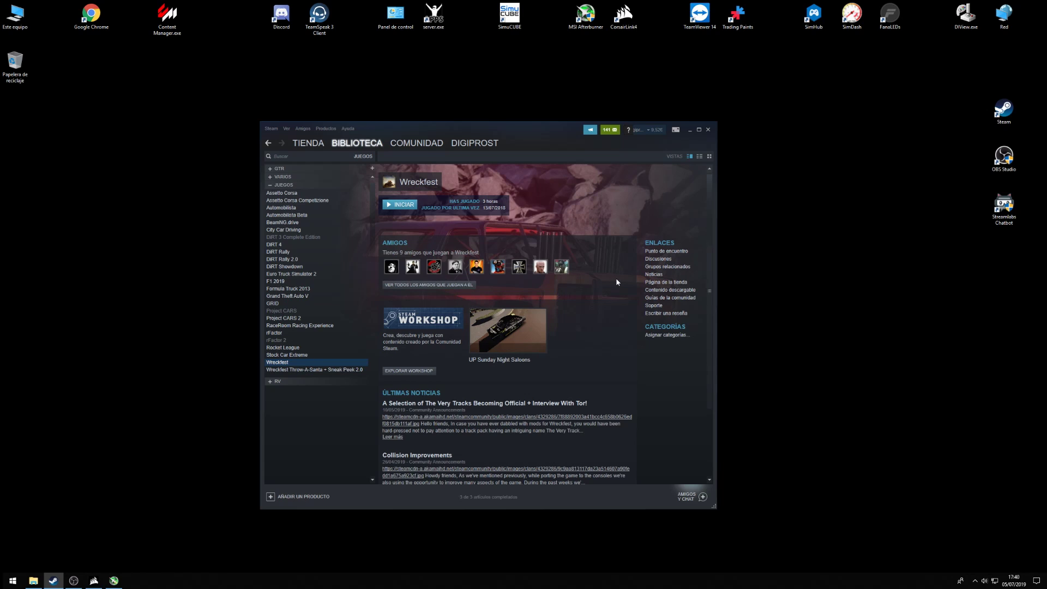
Look through the GTR category, including GTR - FIA GT Racing Game, collapse it again and close Steam.
left_click(279, 168)
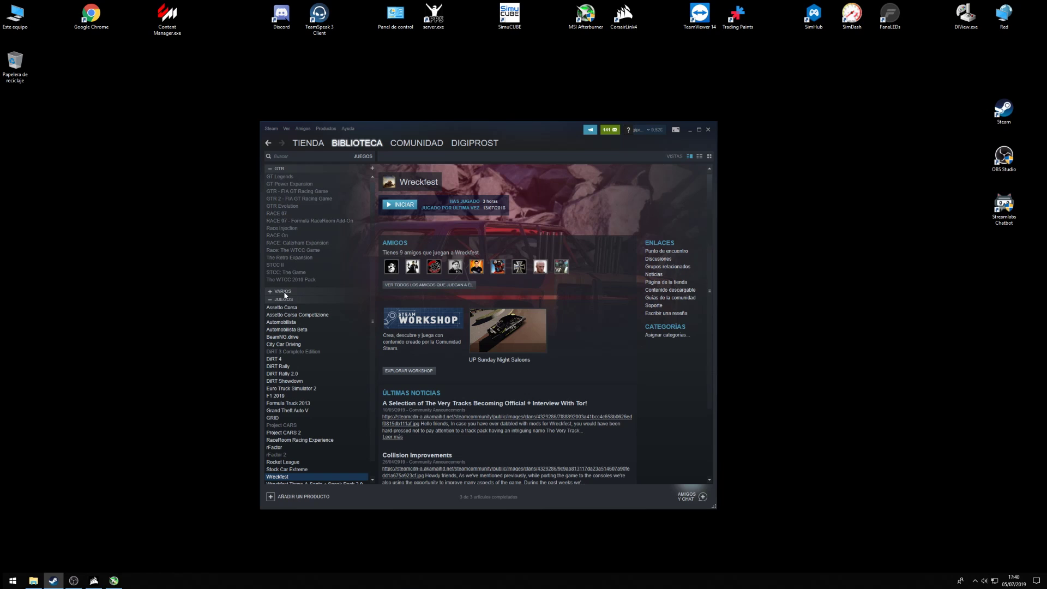
left_click(274, 177)
left_click(281, 191)
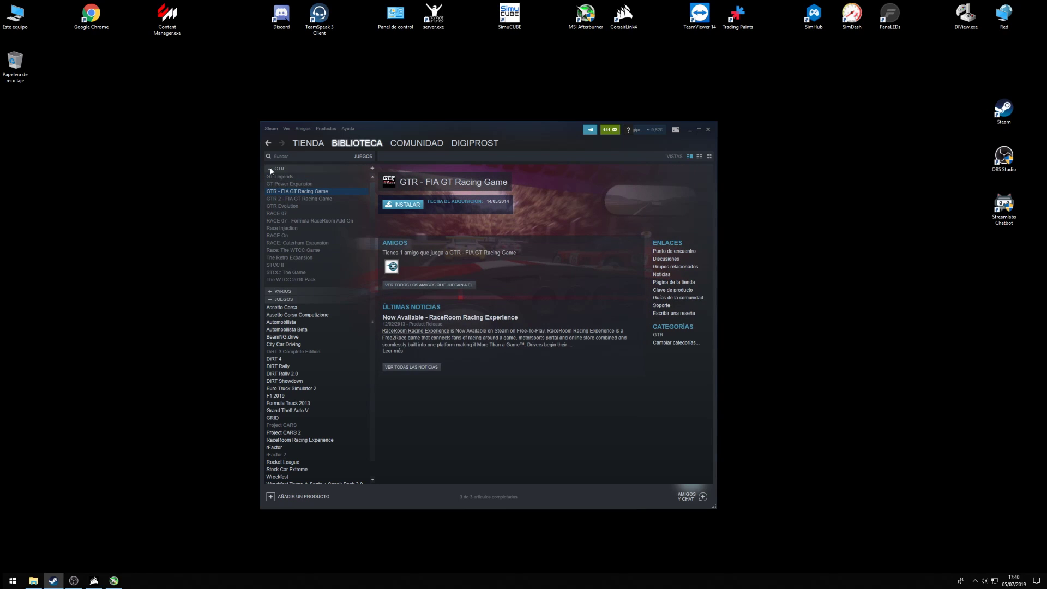
left_click(270, 169)
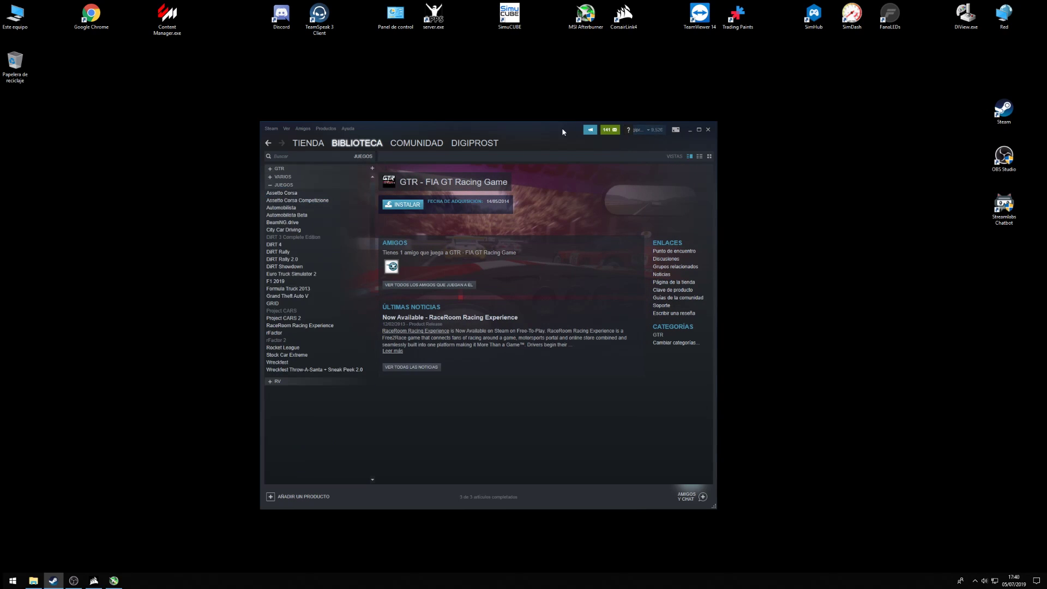
left_click_drag(563, 131, 522, 117)
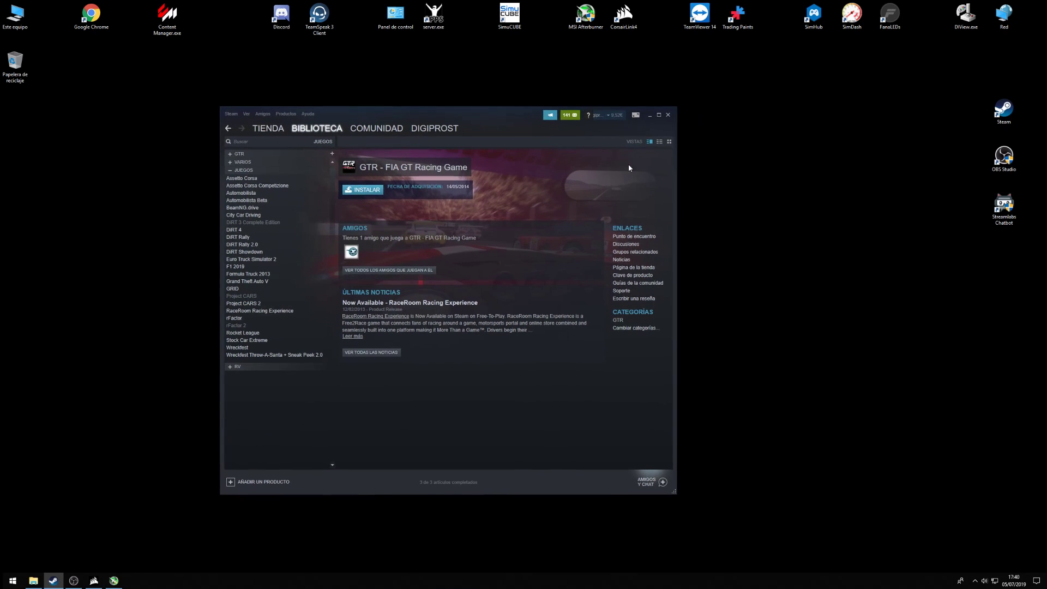
left_click(668, 116)
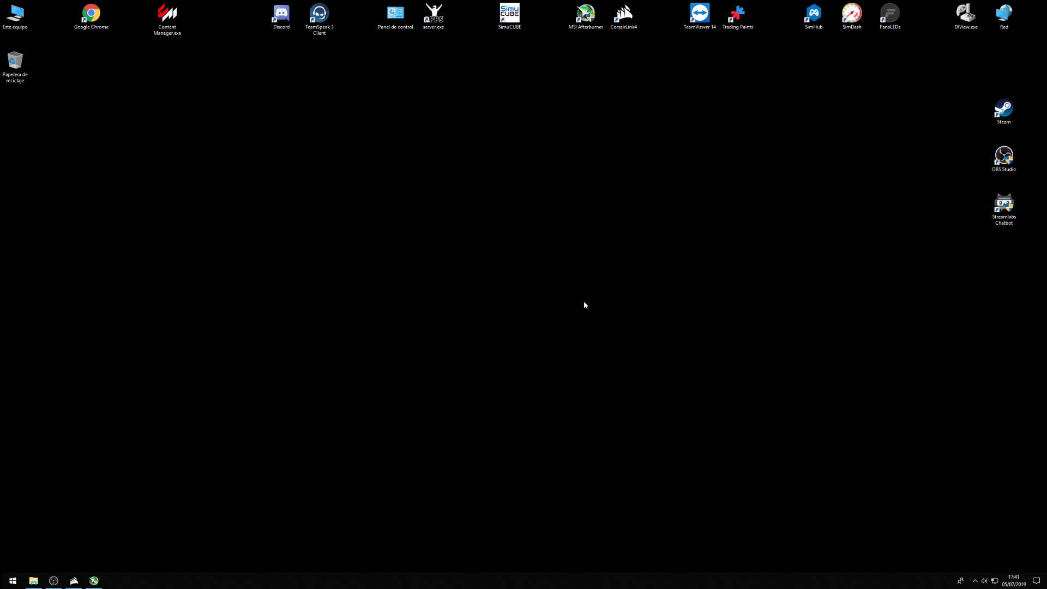
Capture the desktop area with the Steam, OBS Studio and Streamlabs Chatbot icons using Gyazo, check the image's options and close the browser.
key("super")
type("g")
left_click_drag(903, 88, 1046, 251)
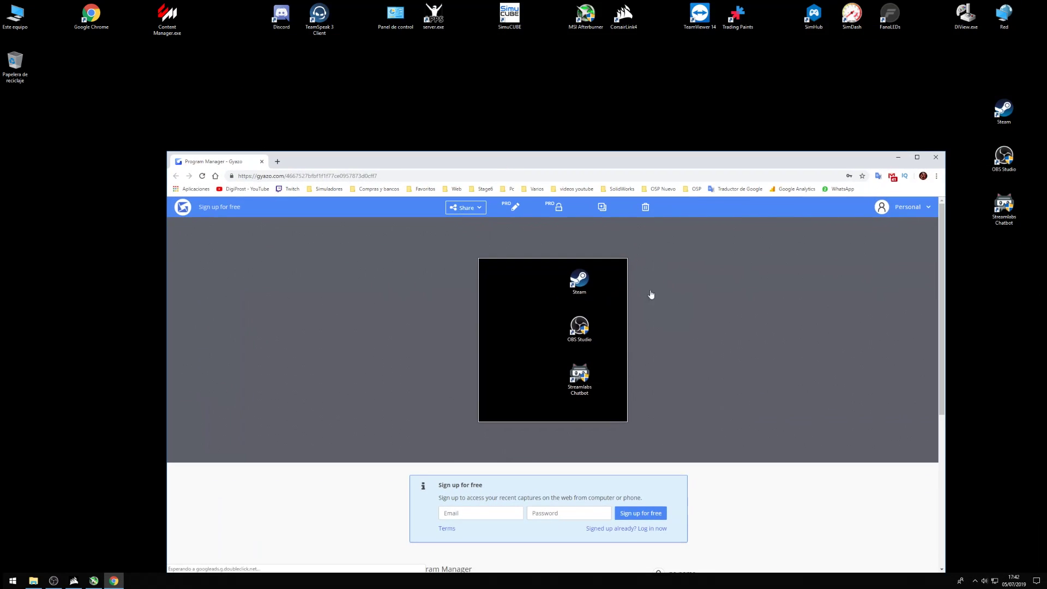
right_click(535, 310)
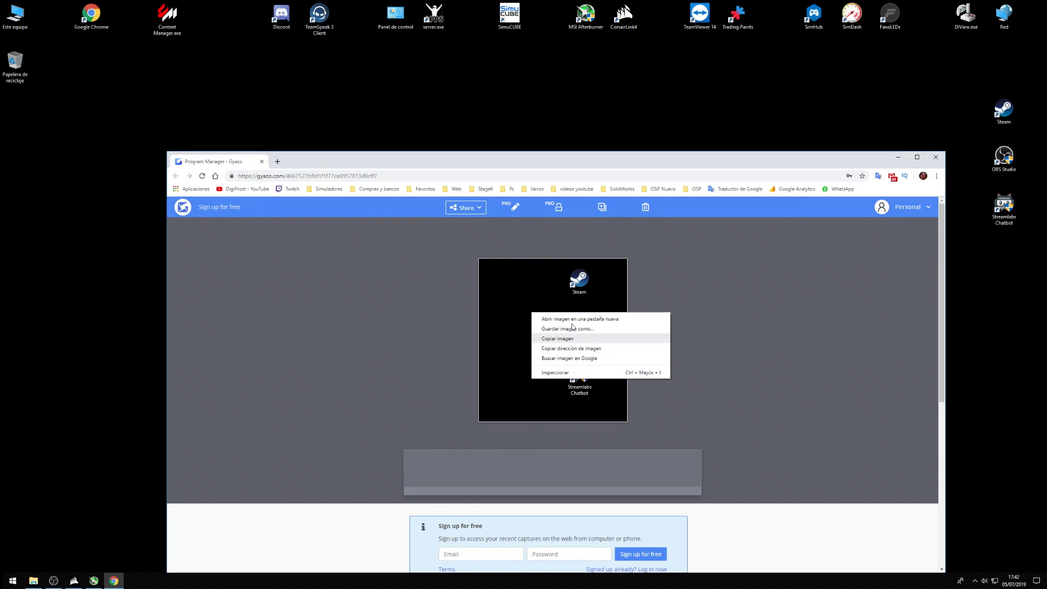
left_click(935, 157)
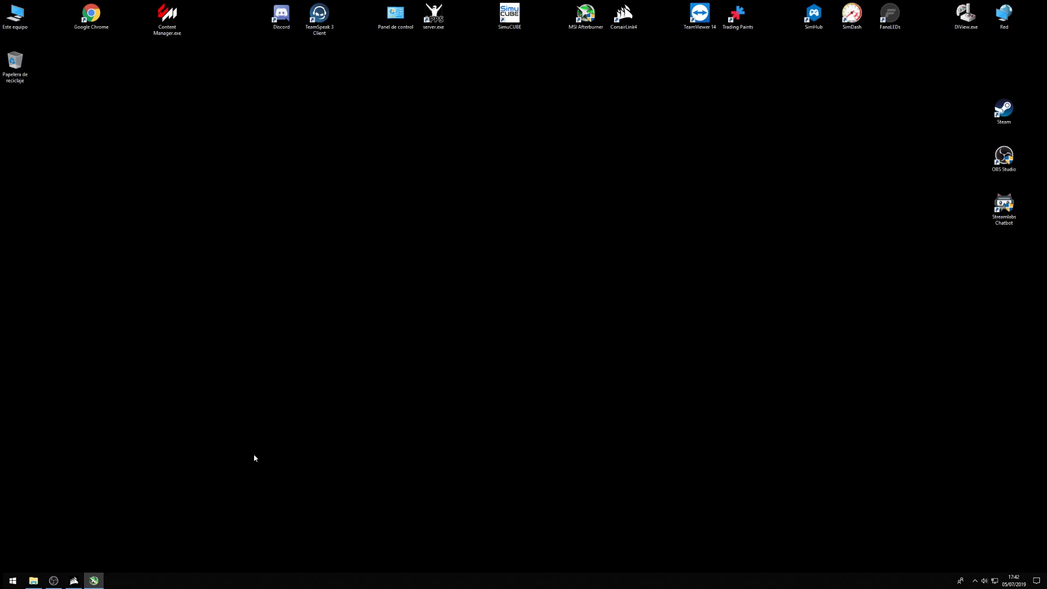
Bring up the system's program search from the empty desktop.
key("super")
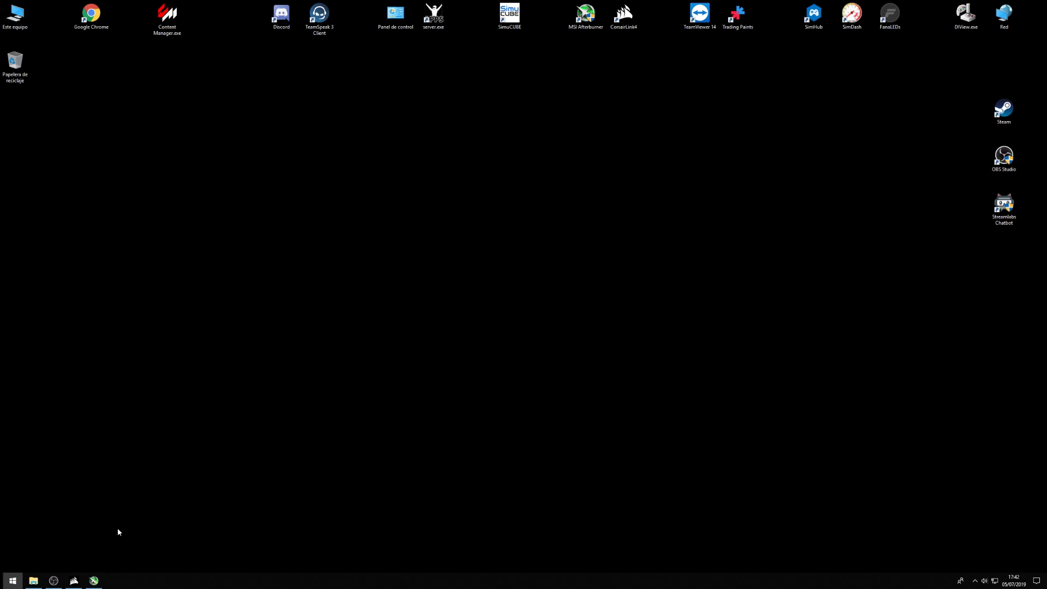